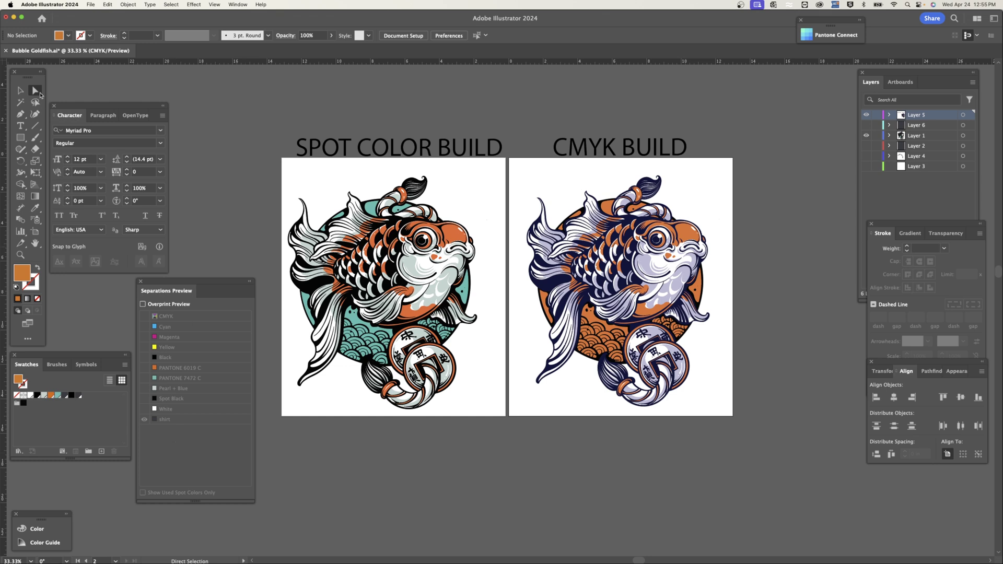
# Step: Save the orange head patch's fill on the CMYK fish as a new swatch
pyautogui.click(687, 230)
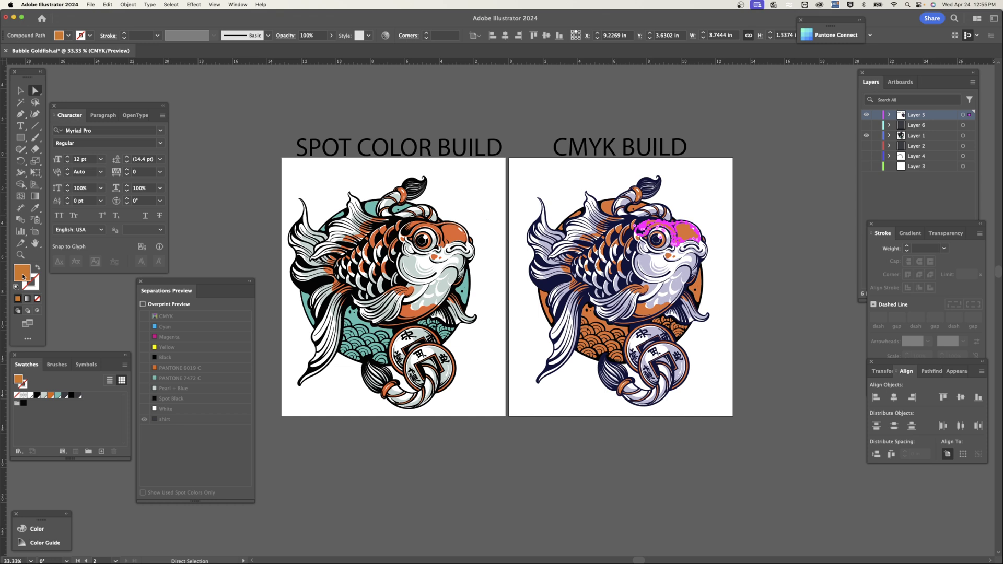
pyautogui.moveTo(36, 312); pyautogui.dragTo(84, 396)
pyautogui.doubleClick(85, 396)
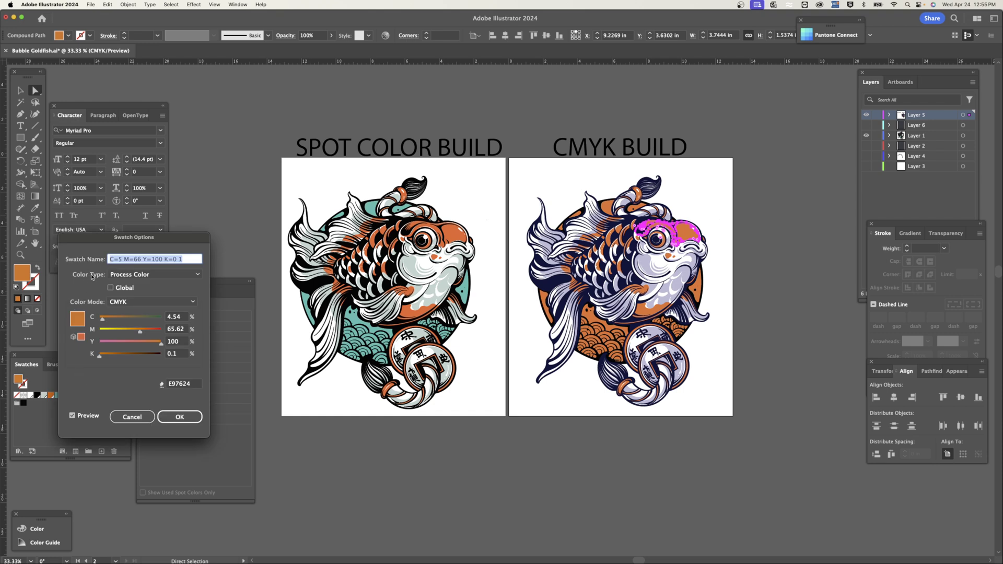
# Step: Make the new swatch a Spot Color named Marmalade Jam
pyautogui.click(127, 276)
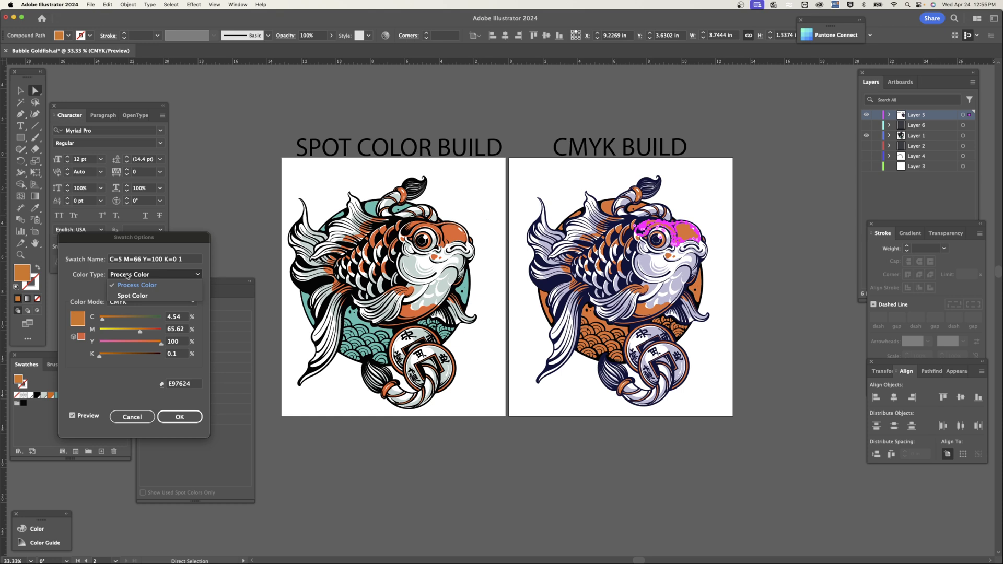
pyautogui.click(132, 296)
pyautogui.click(187, 264)
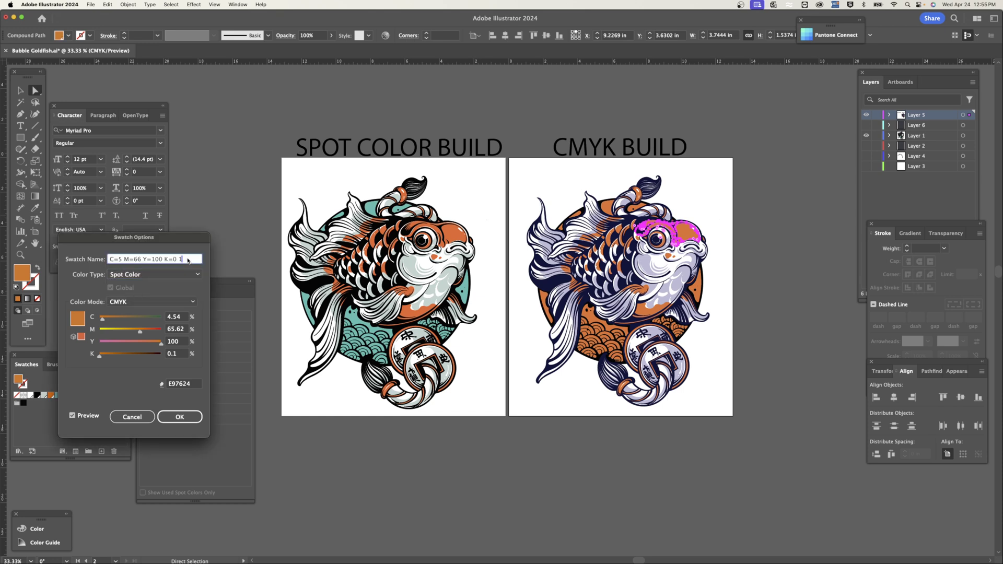
pyautogui.moveTo(186, 261); pyautogui.dragTo(99, 258)
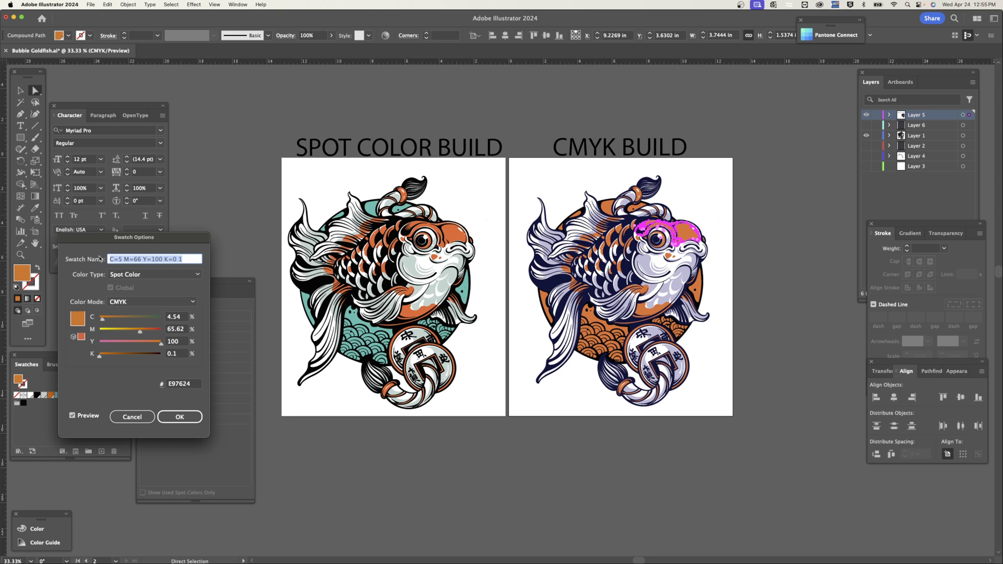
pyautogui.write('Marmalad')
pyautogui.write('e Jam')
pyautogui.click(180, 418)
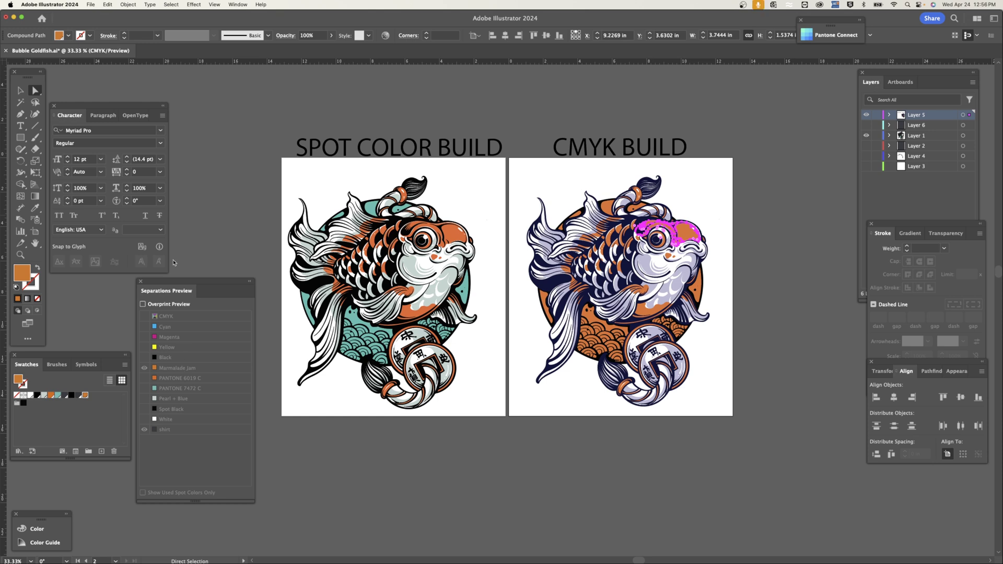
# Step: Check the document colour mode, then enable Overprint Preview in Separations Preview
pyautogui.click(91, 6)
pyautogui.moveTo(112, 231)
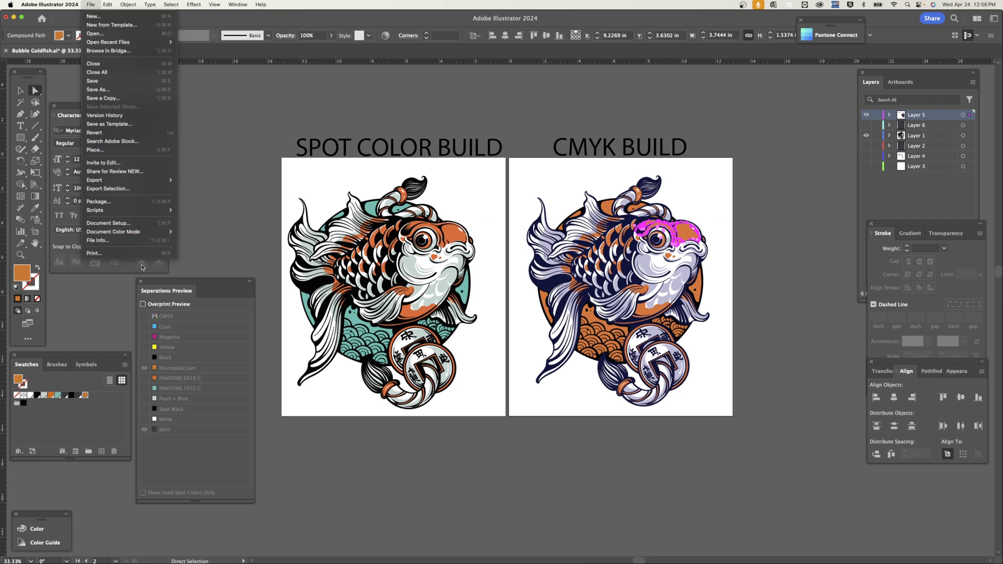
pyautogui.click(227, 295)
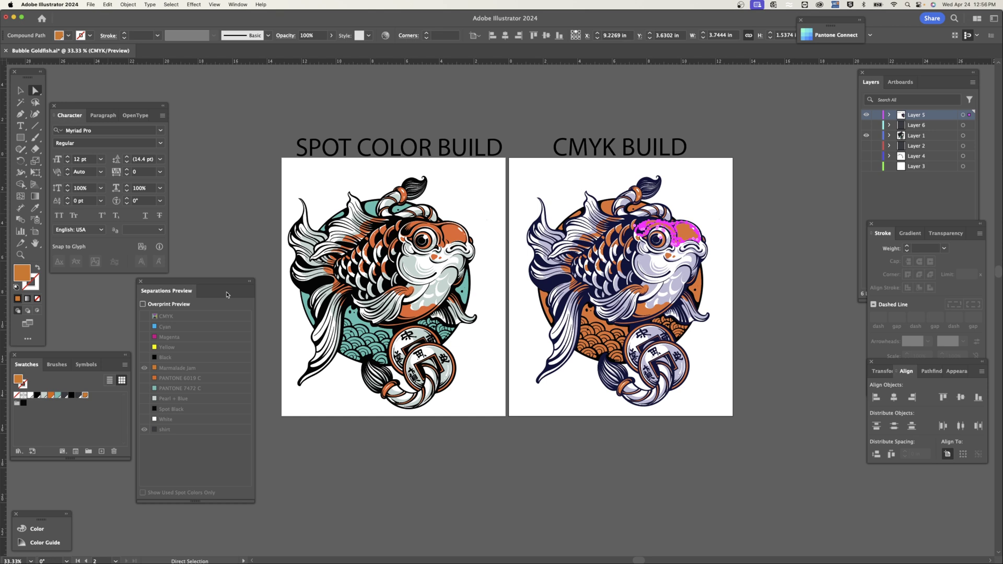
pyautogui.click(143, 305)
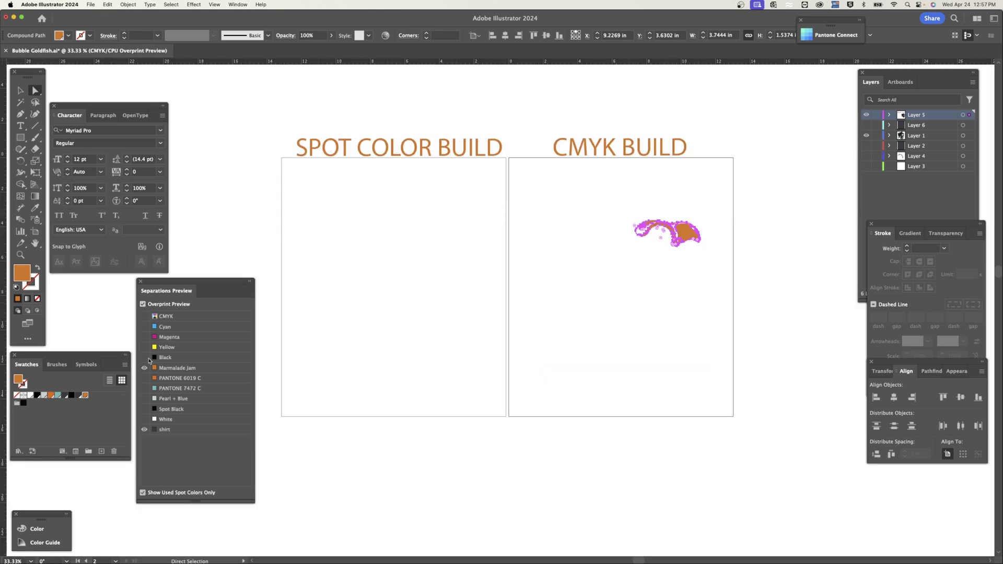
# Step: Hide the Marmalade Jam plate, deselect, and view the Cyan, then Magenta plates alone
pyautogui.click(144, 368)
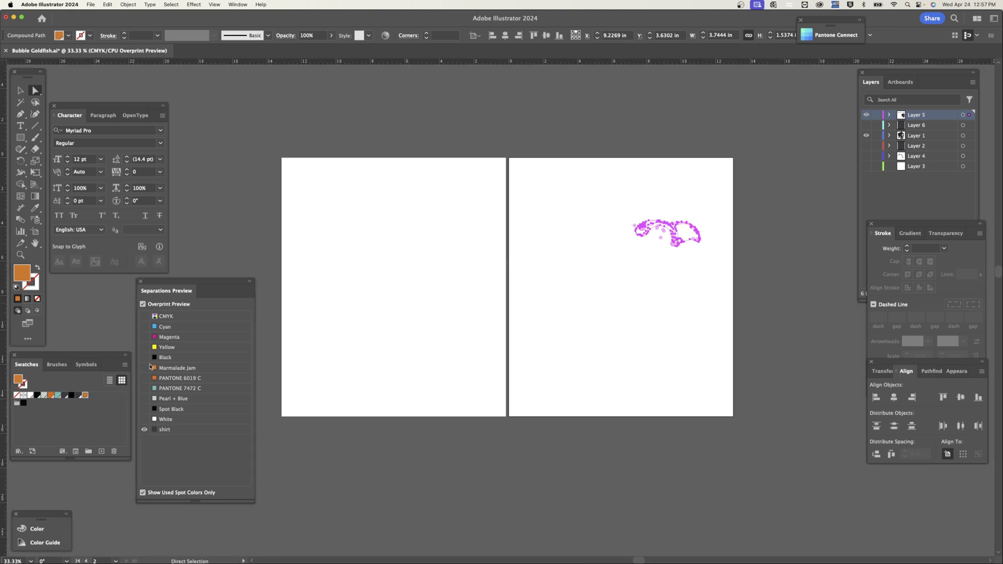
pyautogui.click(360, 471)
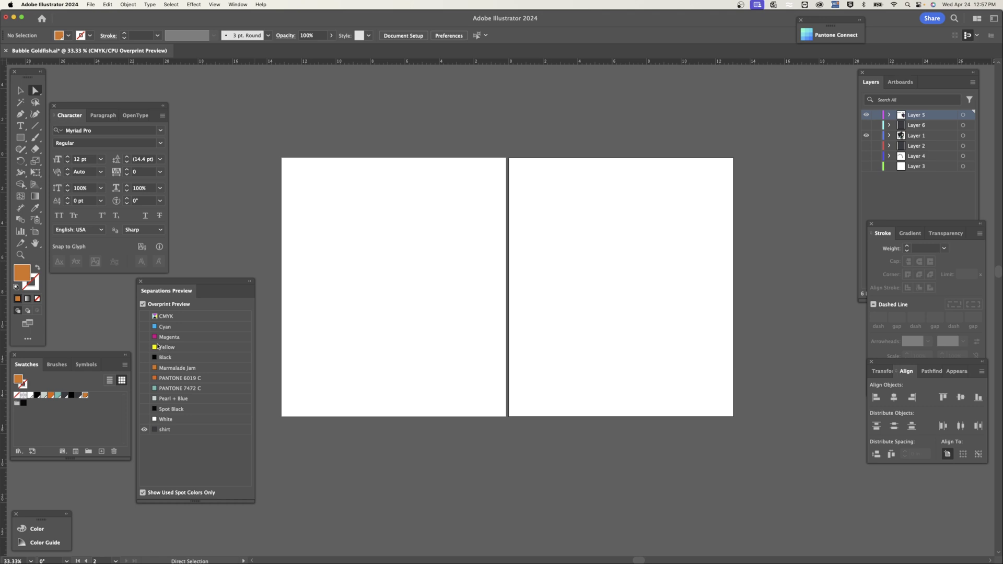
pyautogui.click(144, 328)
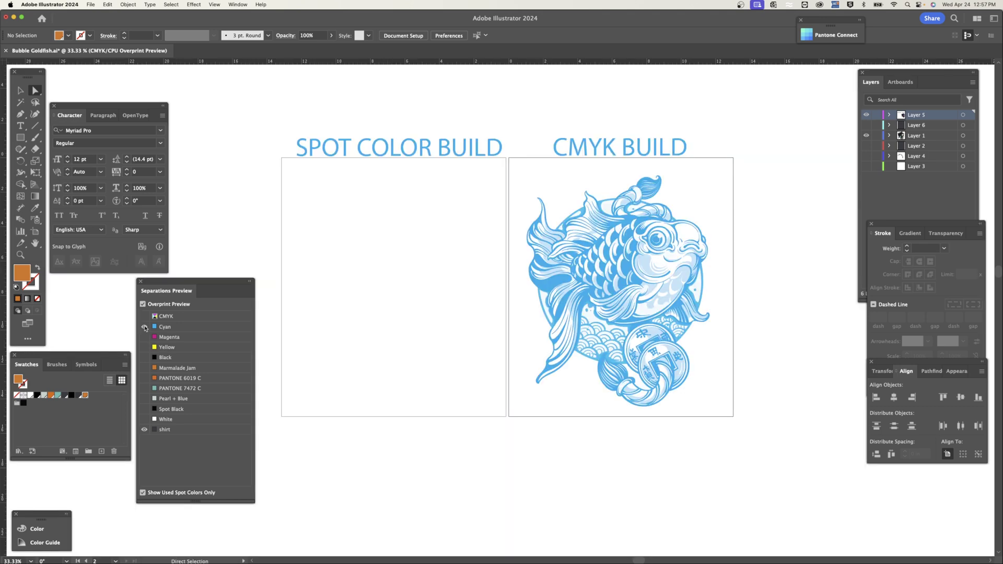
pyautogui.click(144, 338)
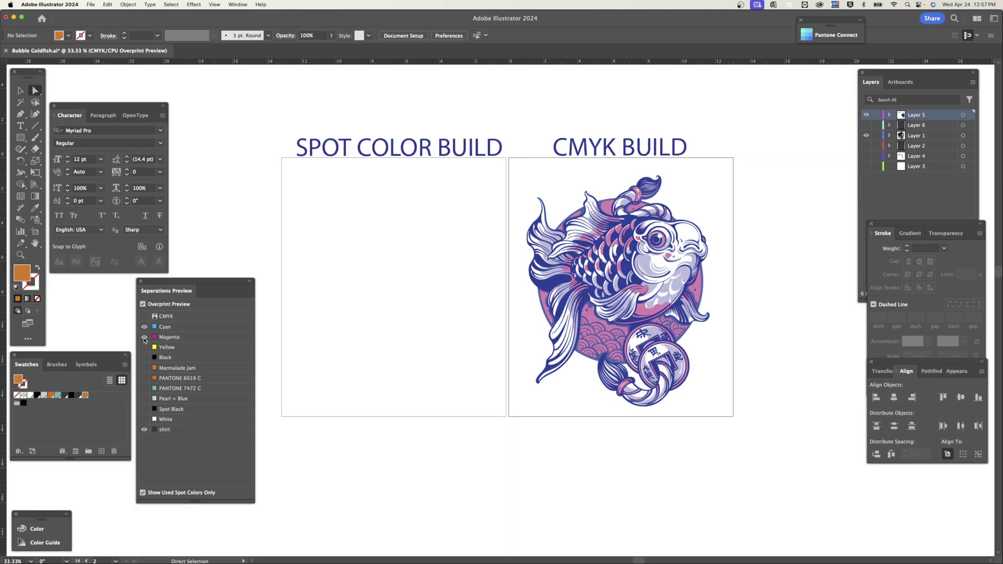
pyautogui.click(144, 327)
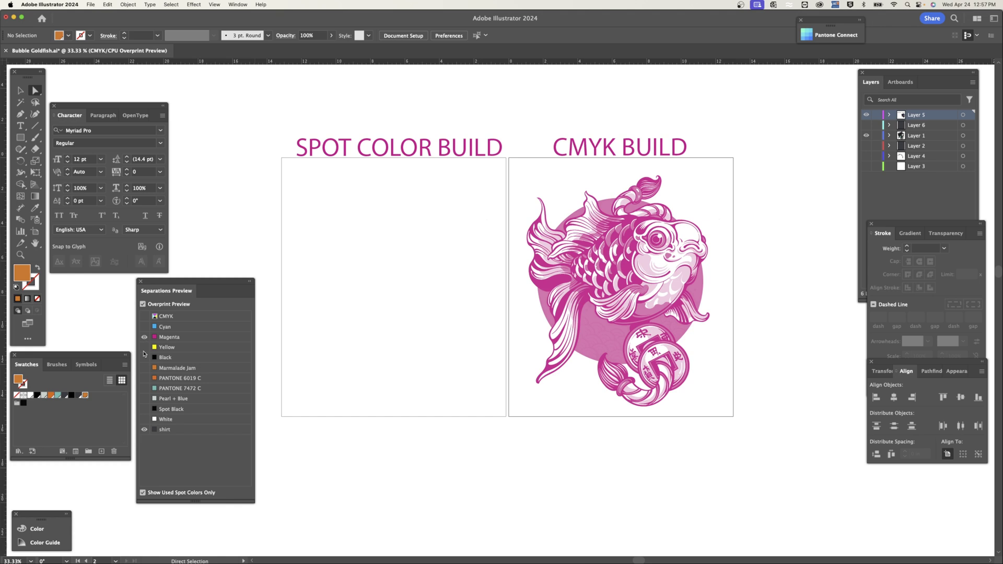
# Step: Combine the Yellow, Black, Magenta and Cyan plates, then hide all process plates
pyautogui.click(144, 348)
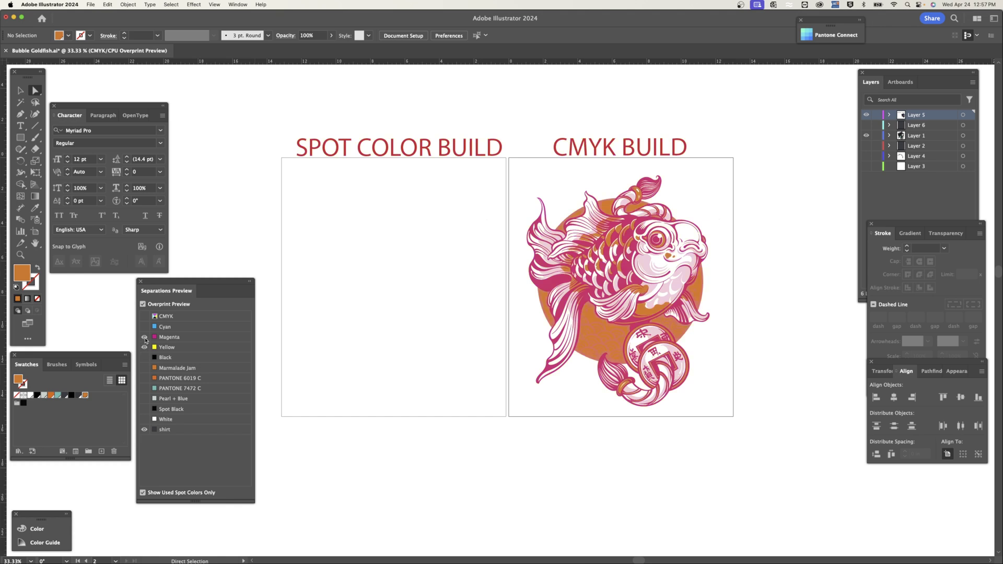
pyautogui.click(144, 338)
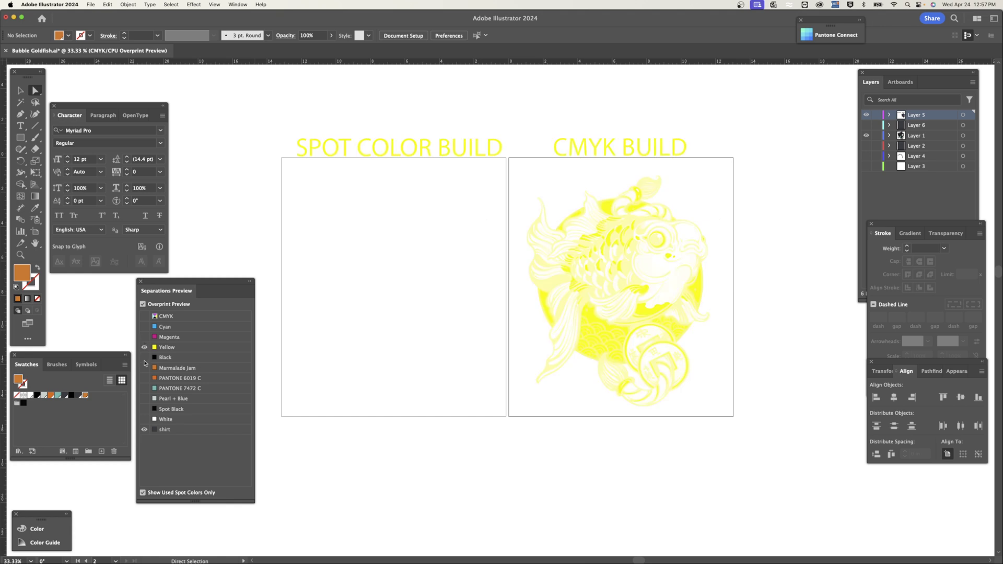
pyautogui.click(145, 358)
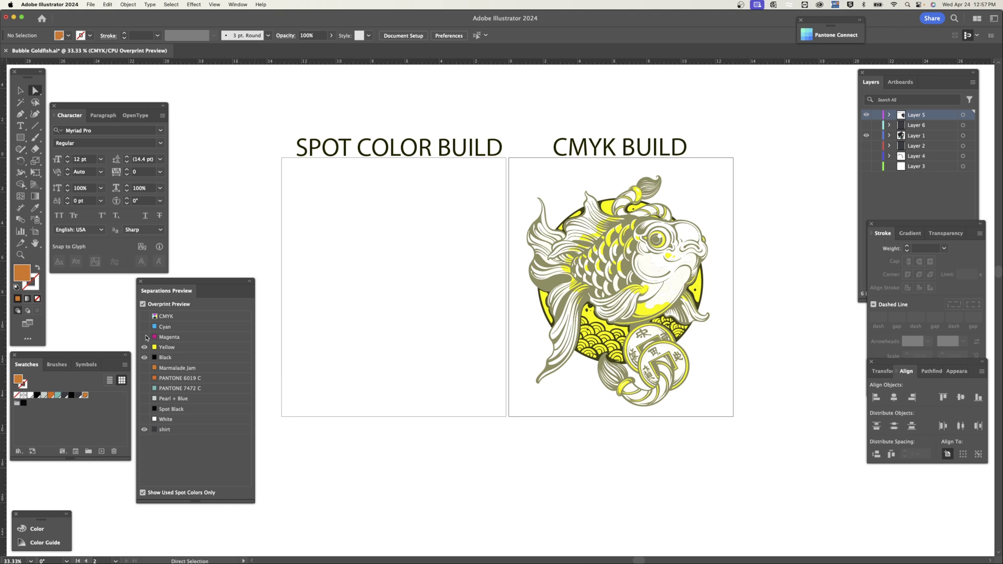
pyautogui.click(144, 337)
pyautogui.click(144, 327)
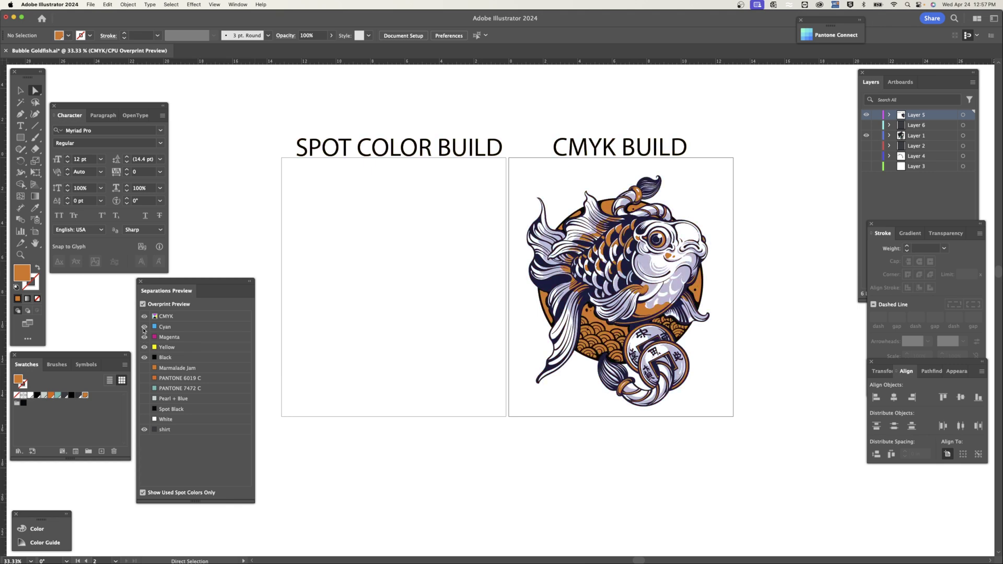
pyautogui.click(144, 328)
pyautogui.click(144, 337)
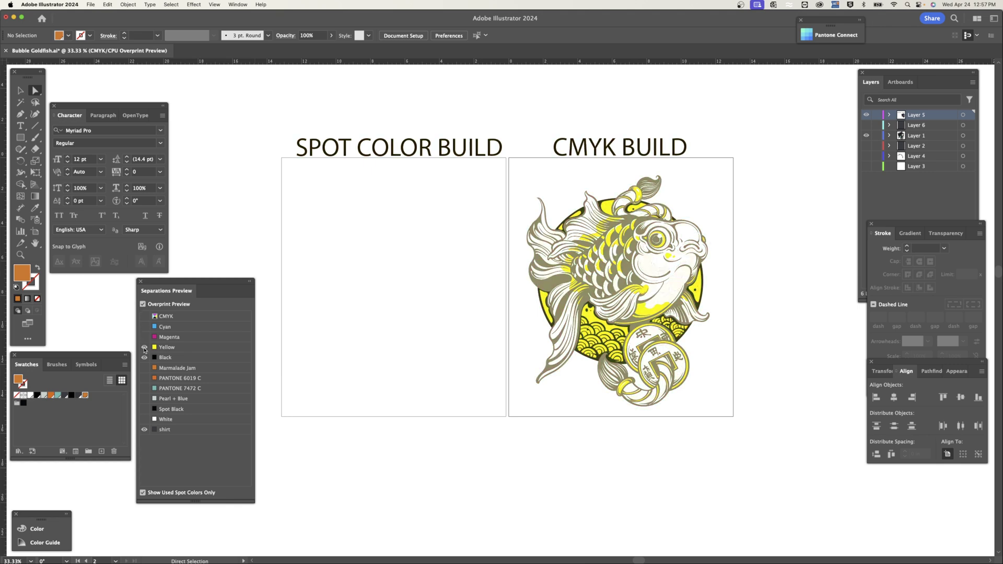
pyautogui.click(145, 357)
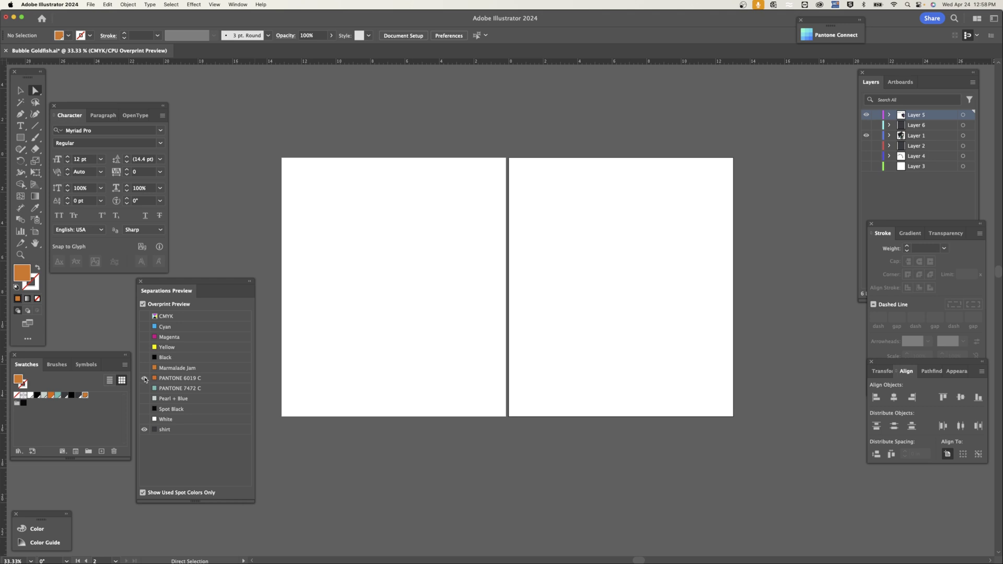
# Step: Show PANTONE 6019 C, PANTONE 7472 C, Pearl + Blue and Spot Black plates, then disable overprint preview
pyautogui.click(145, 379)
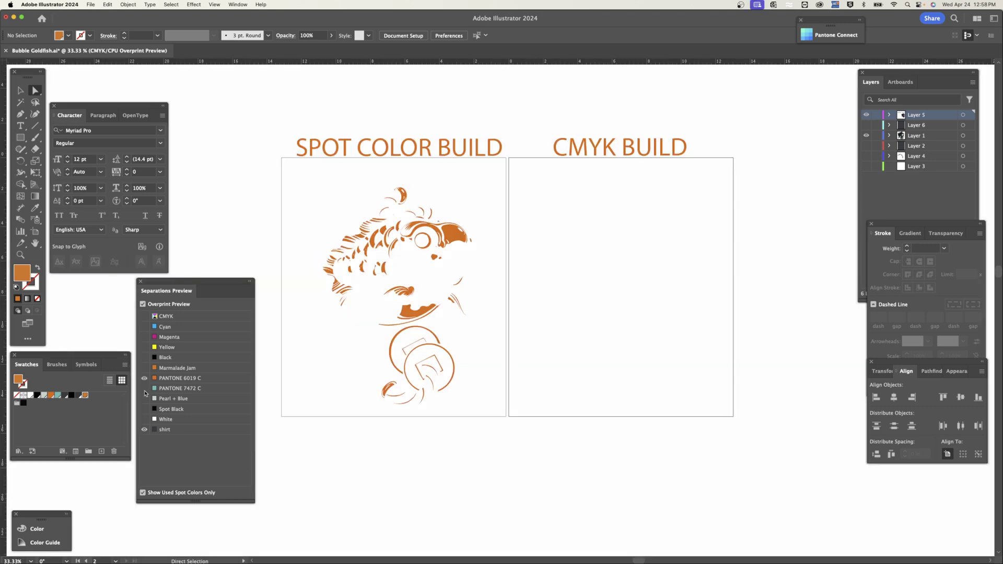
pyautogui.click(145, 390)
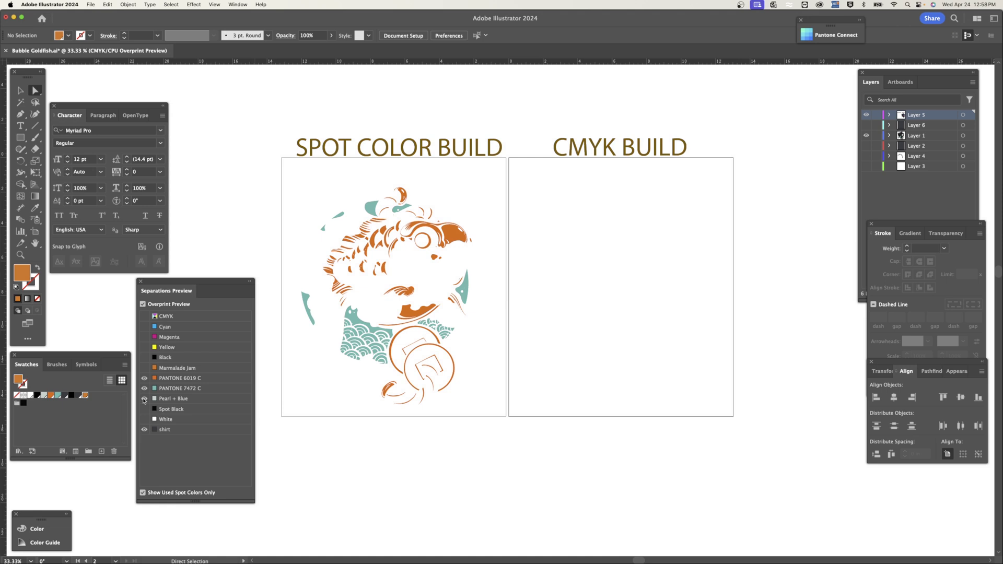
pyautogui.click(144, 399)
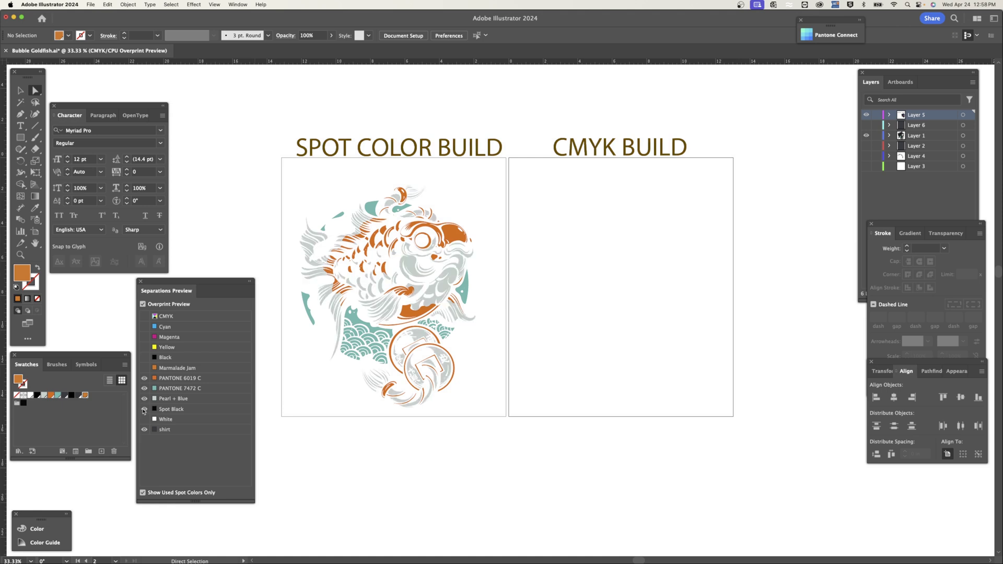
pyautogui.click(144, 409)
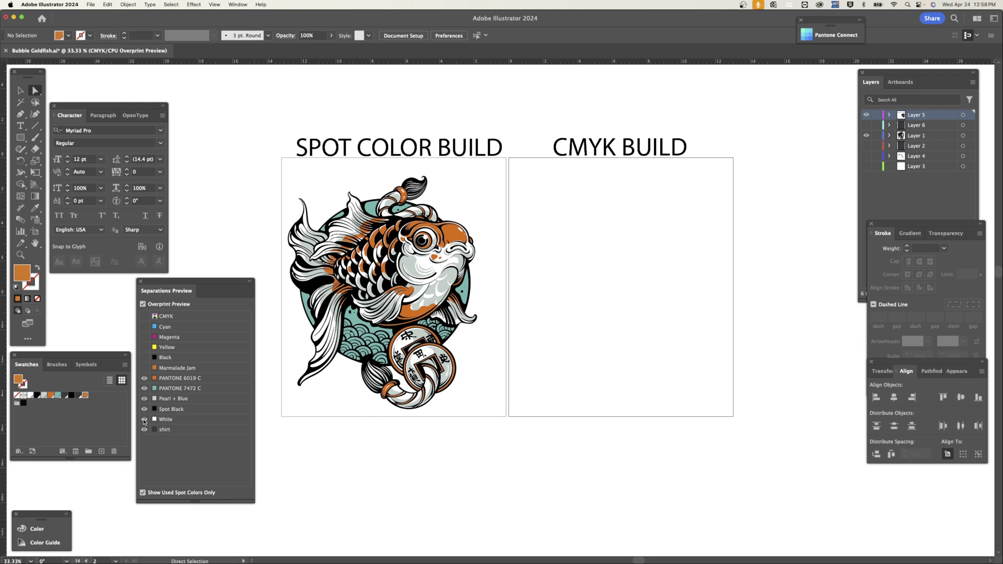
pyautogui.click(144, 304)
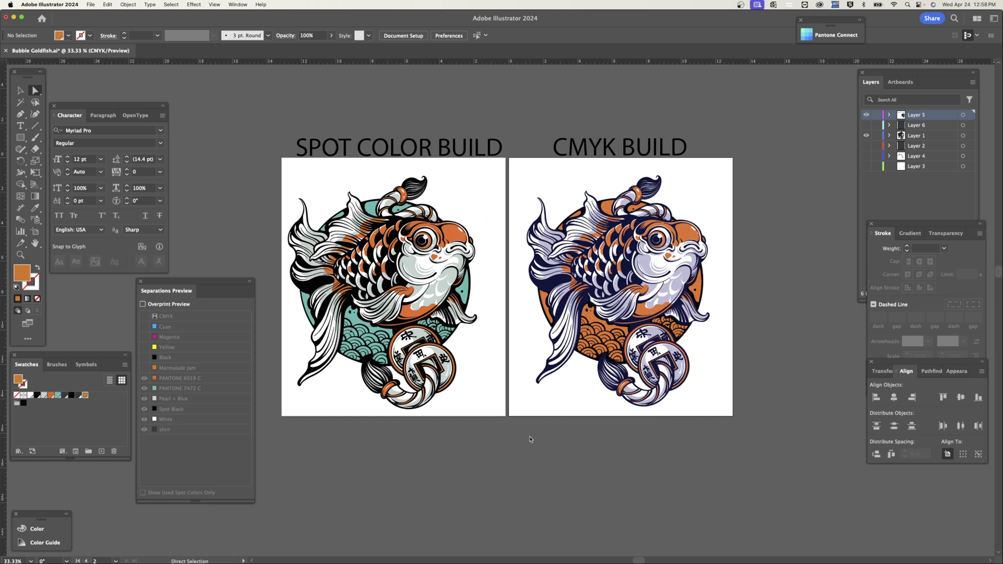
# Step: Select all shapes sharing the orange fill and fill them with Marmalade Jam
pyautogui.click(642, 312)
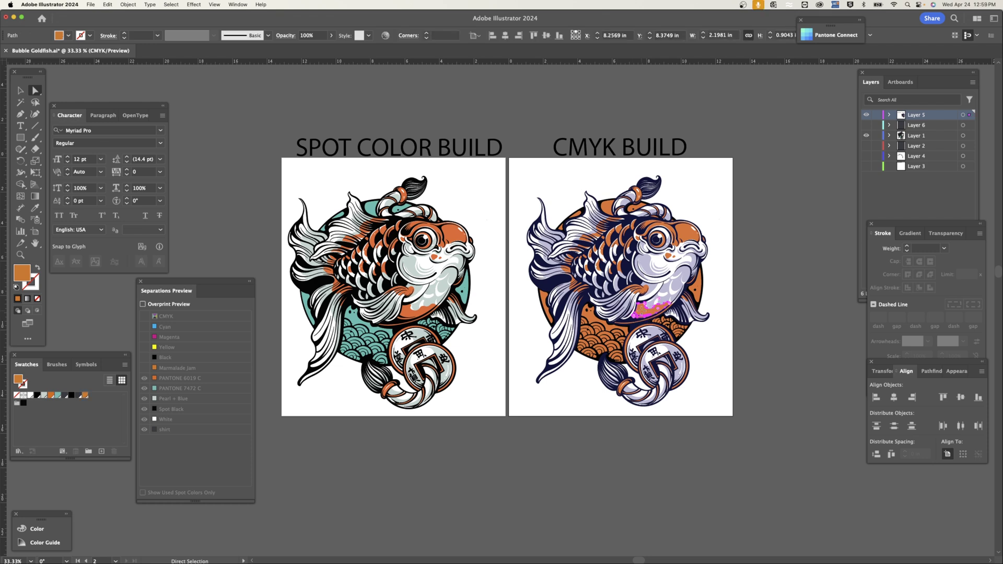
pyautogui.click(172, 5)
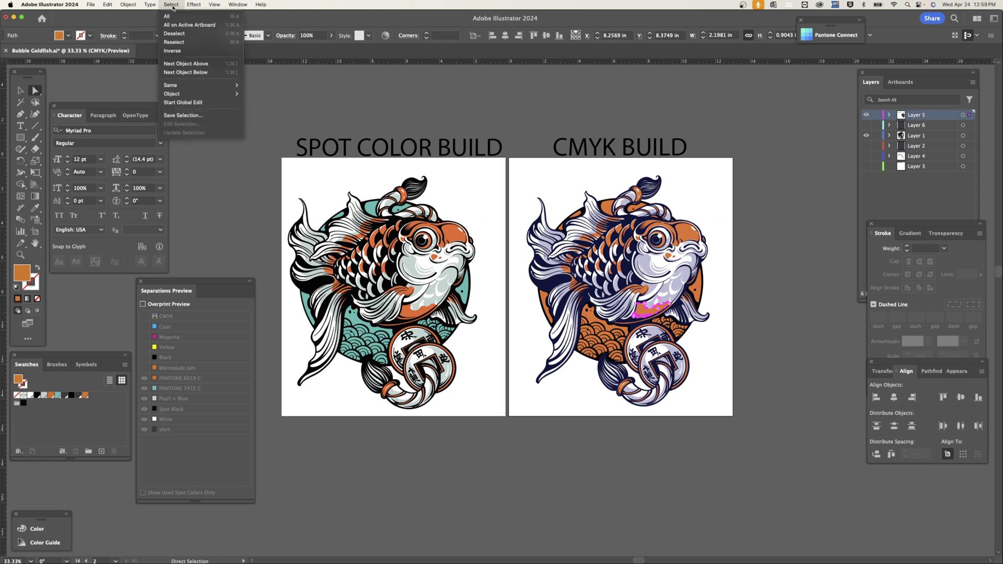
pyautogui.moveTo(171, 85)
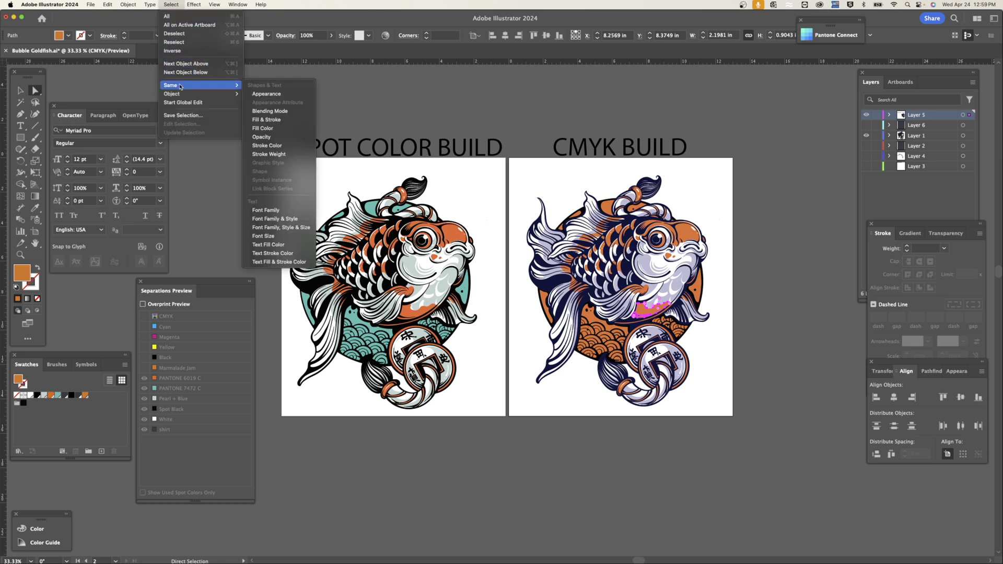
pyautogui.click(263, 129)
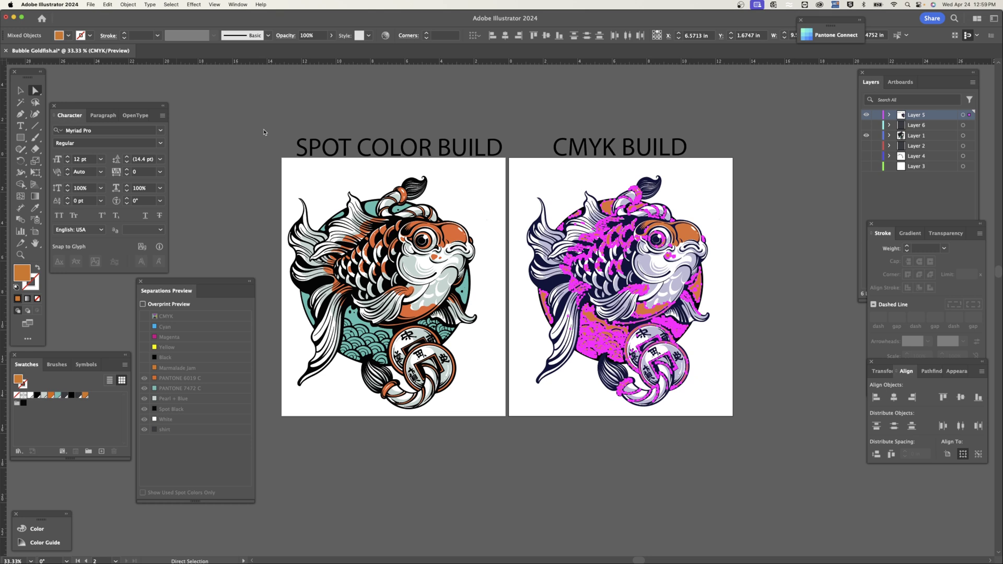
pyautogui.click(85, 396)
pyautogui.click(324, 441)
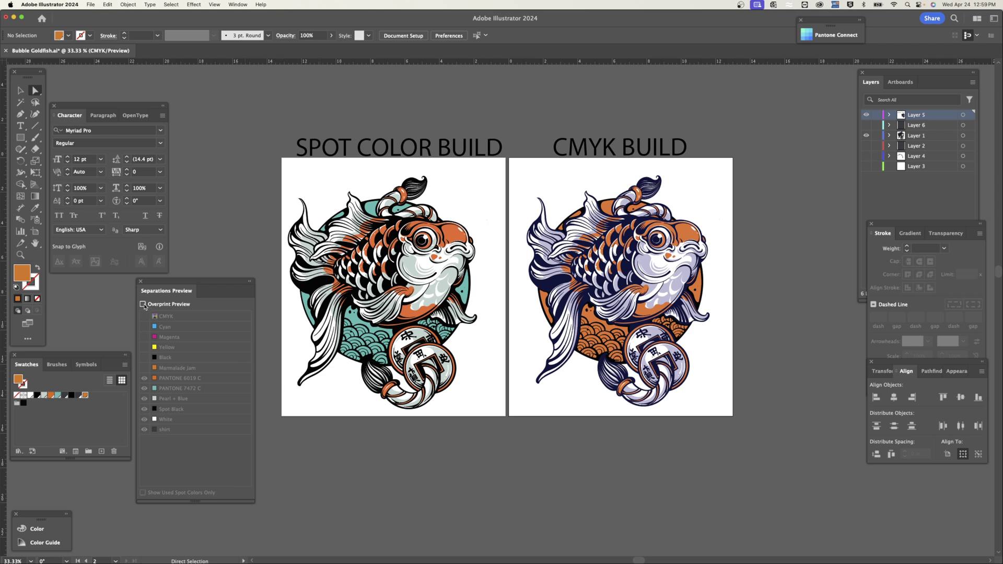
# Step: With overprint preview on, hide the spot and White plates to show Marmalade Jam alone
pyautogui.click(142, 304)
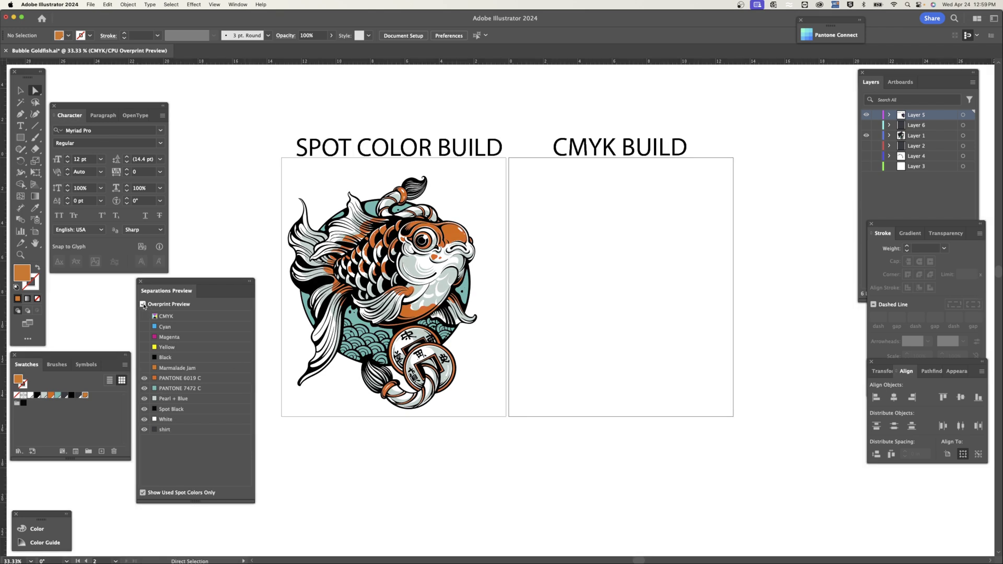
pyautogui.click(144, 378)
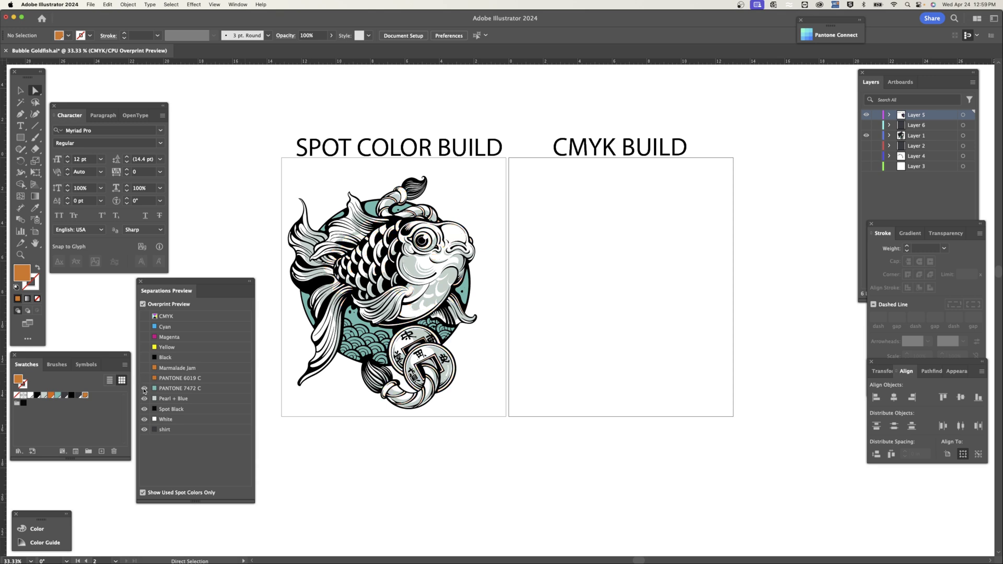
pyautogui.click(144, 399)
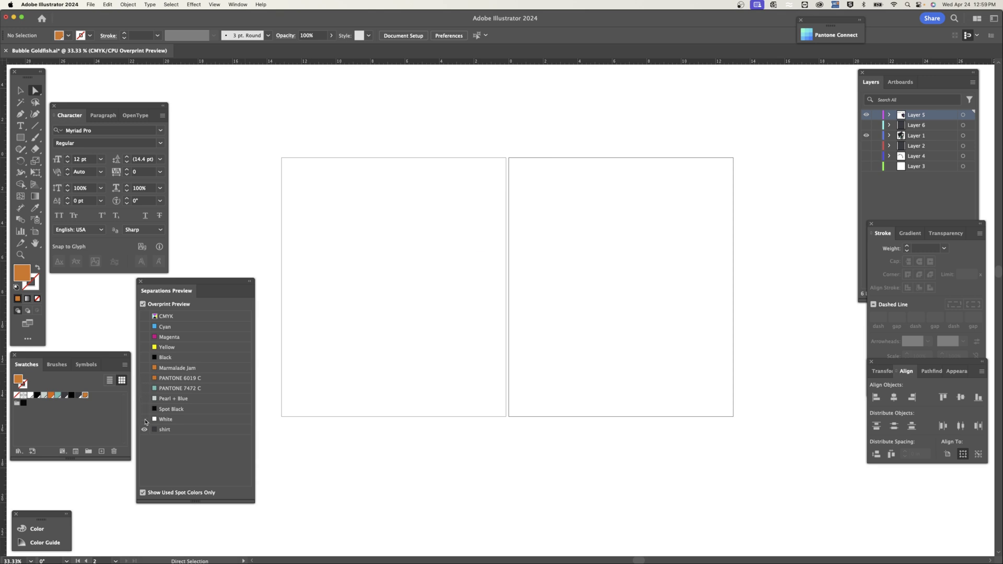
pyautogui.click(145, 420)
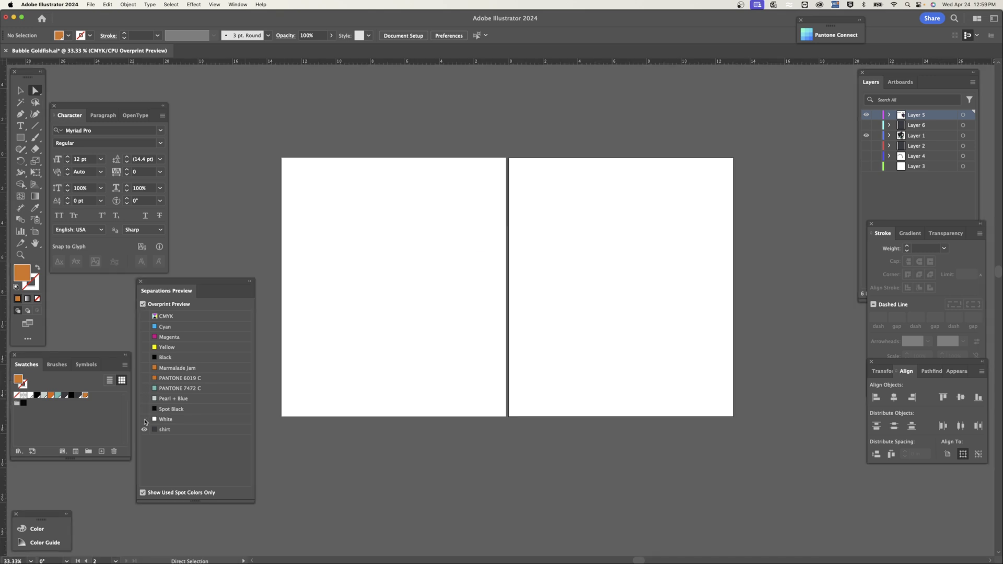
pyautogui.click(144, 369)
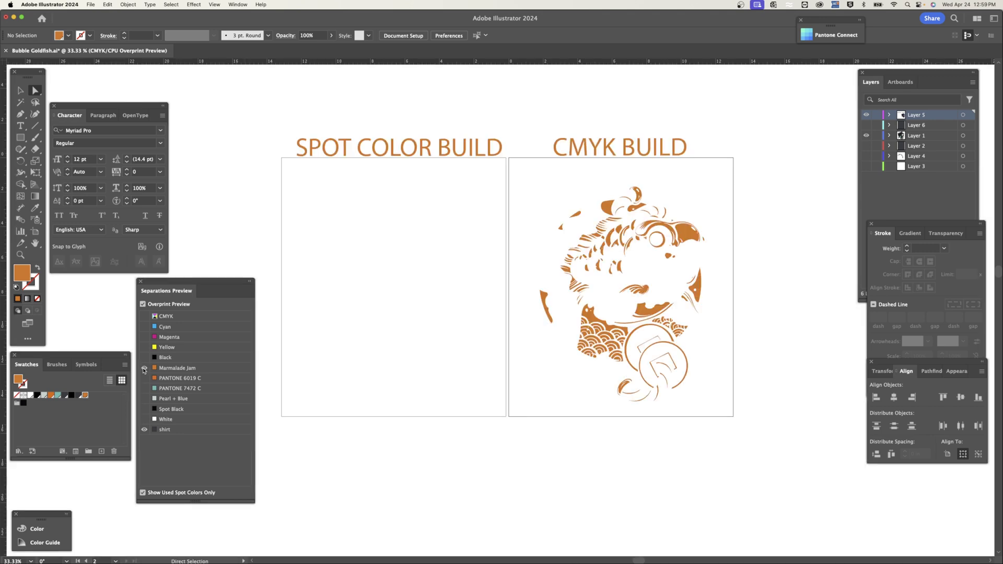
# Step: Compare the CMYK plates with and without Marmalade Jam, then turn overprint preview off
pyautogui.click(144, 317)
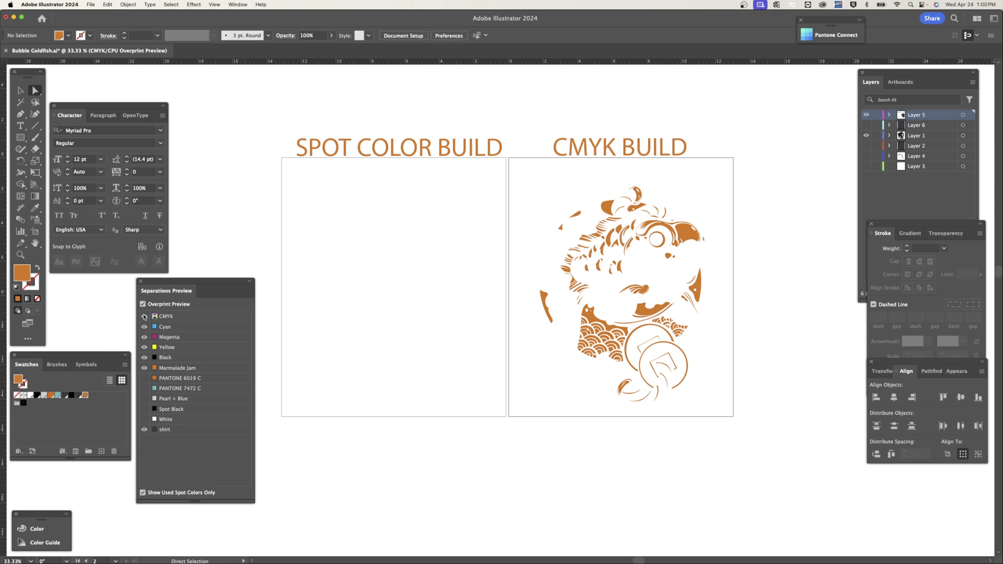
pyautogui.click(144, 368)
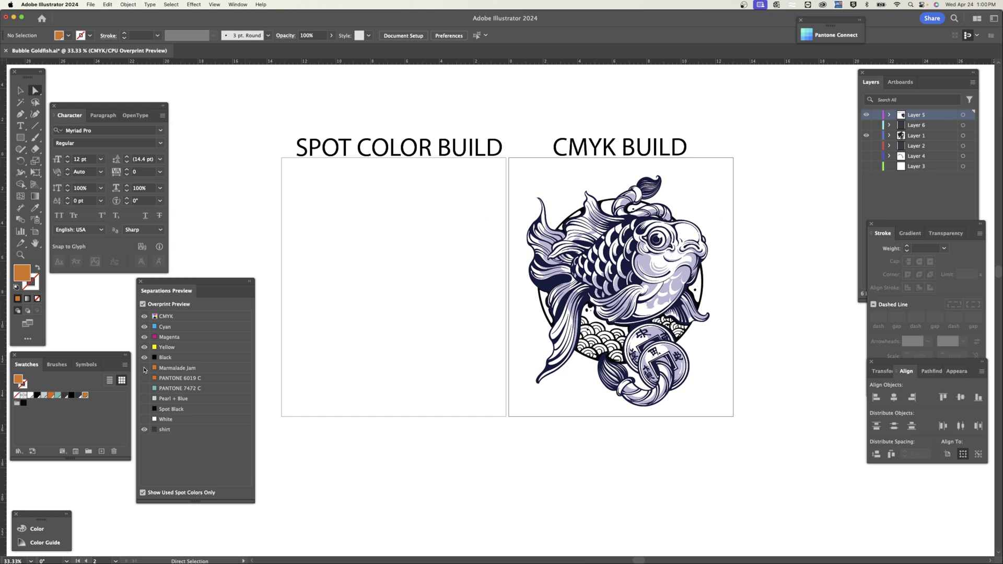
pyautogui.click(144, 369)
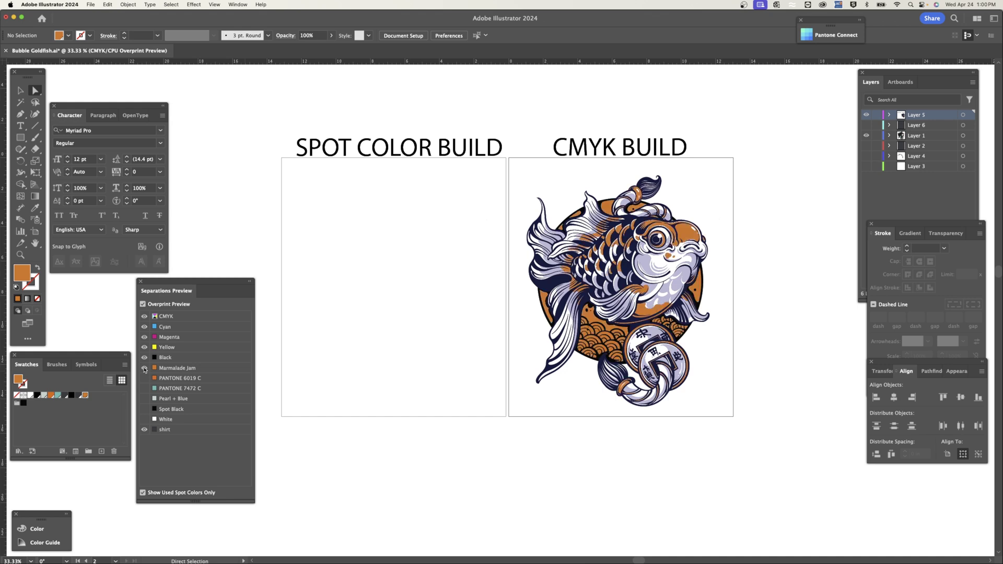
pyautogui.hotkey('ctrl', 'alt', 'shift', 'y')
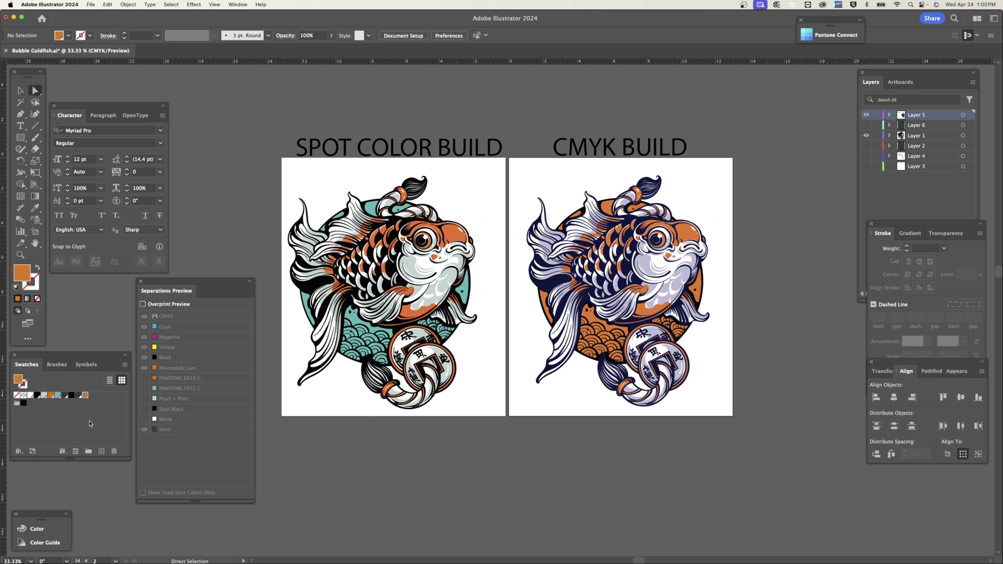
pyautogui.doubleClick(85, 396)
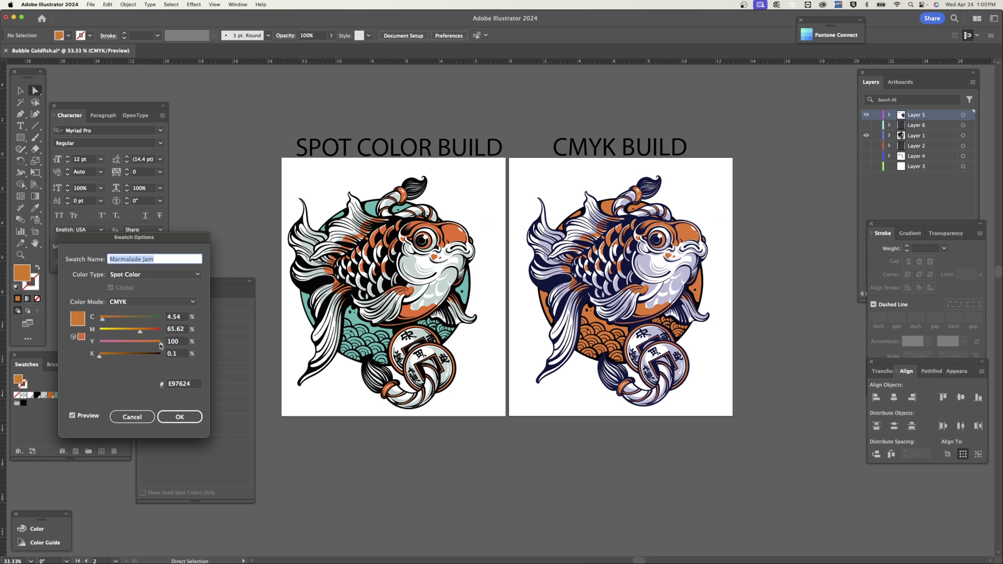
pyautogui.moveTo(160, 345); pyautogui.dragTo(91, 345)
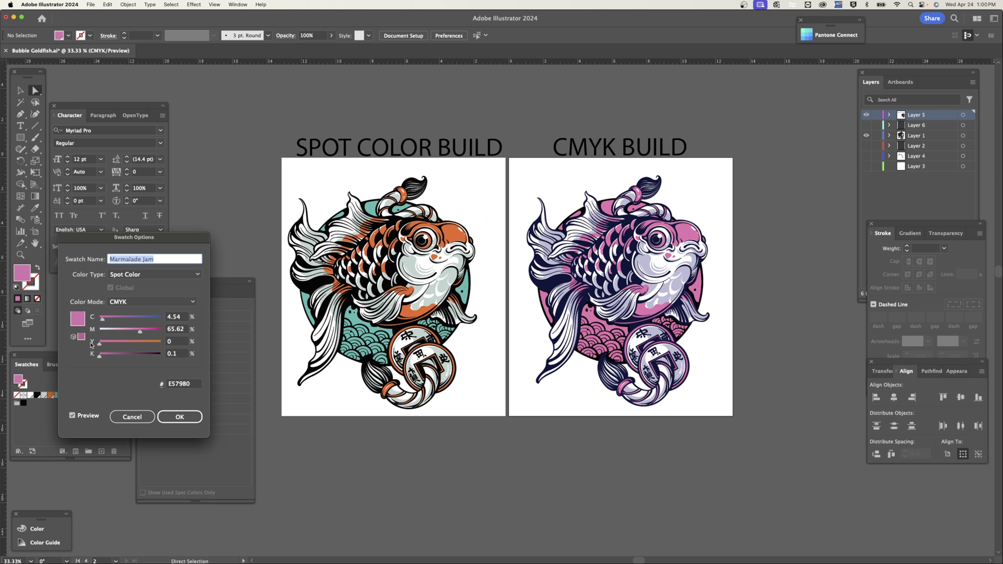
pyautogui.moveTo(140, 332); pyautogui.dragTo(96, 330)
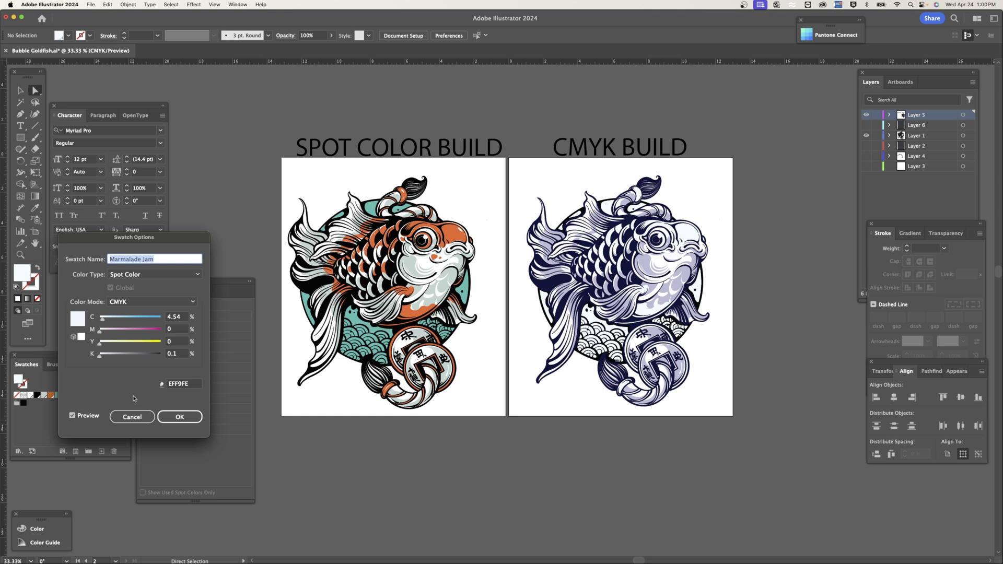
pyautogui.click(134, 417)
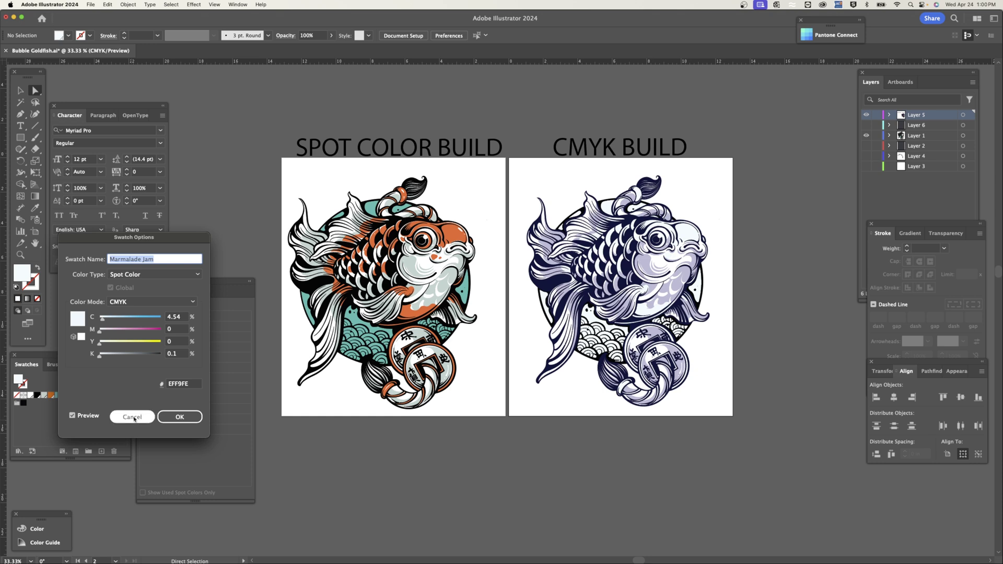
pyautogui.click(132, 417)
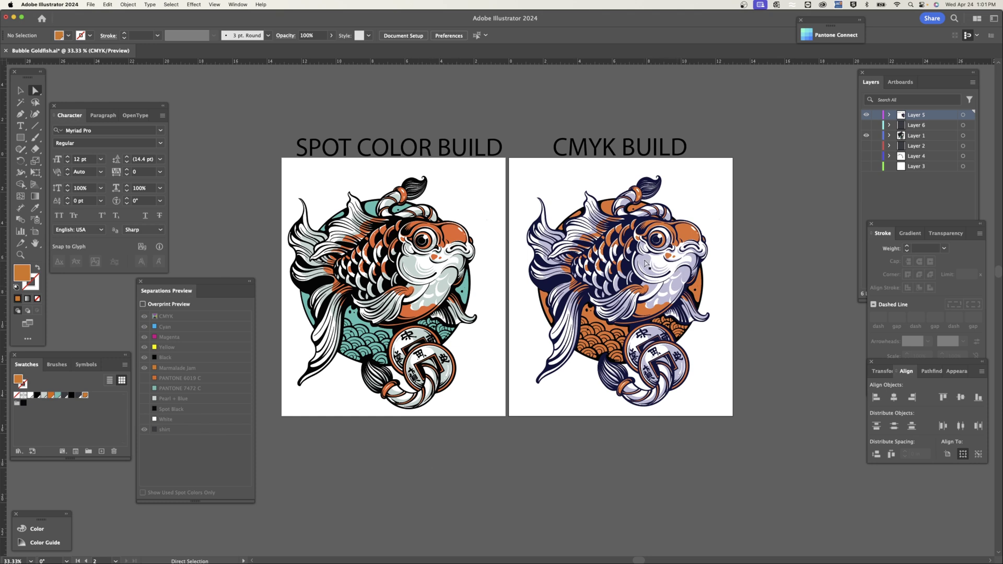
# Step: Select every object sharing the cheek's lavender fill using Select > Same > Fill Color
pyautogui.click(647, 259)
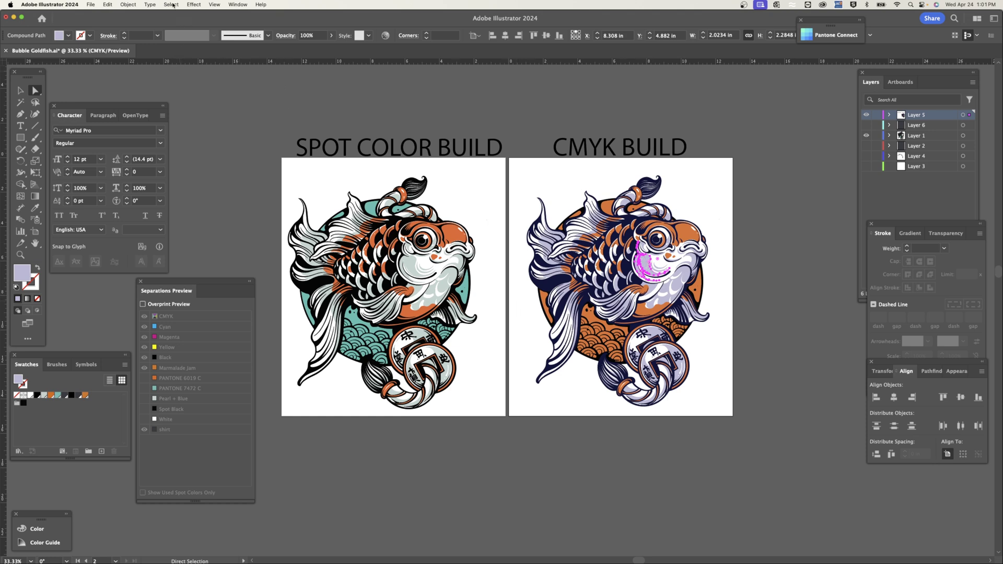
pyautogui.click(172, 5)
pyautogui.moveTo(184, 85)
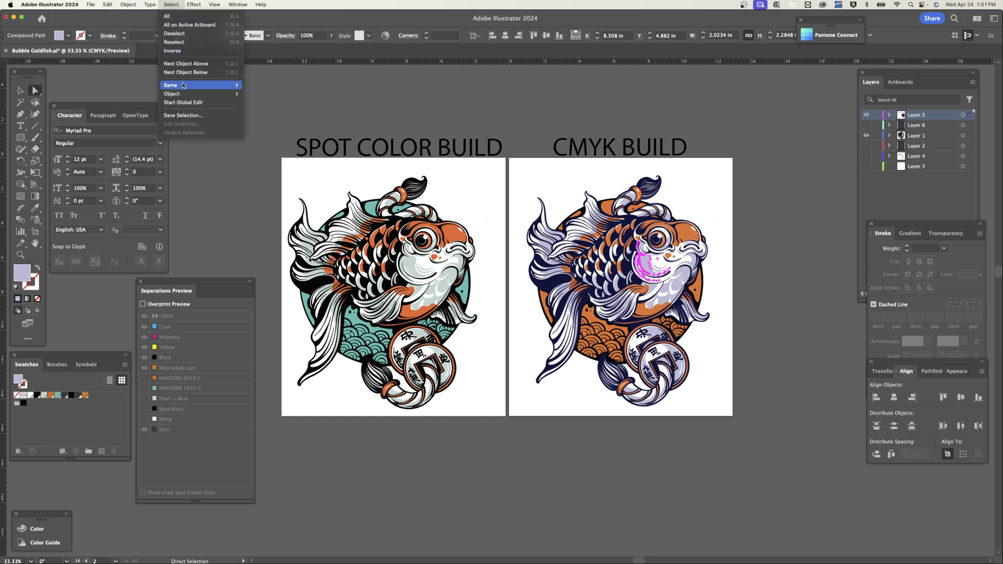
pyautogui.click(256, 128)
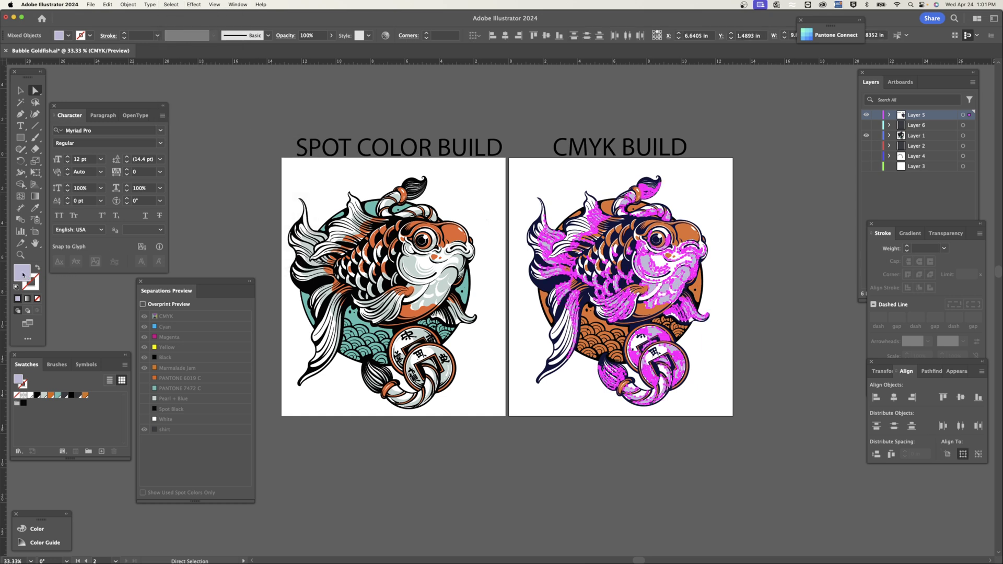
# Step: Save the lavender fill as a new Spot Color swatch and deselect
pyautogui.moveTo(17, 380); pyautogui.dragTo(92, 396)
pyautogui.doubleClick(93, 397)
pyautogui.click(136, 276)
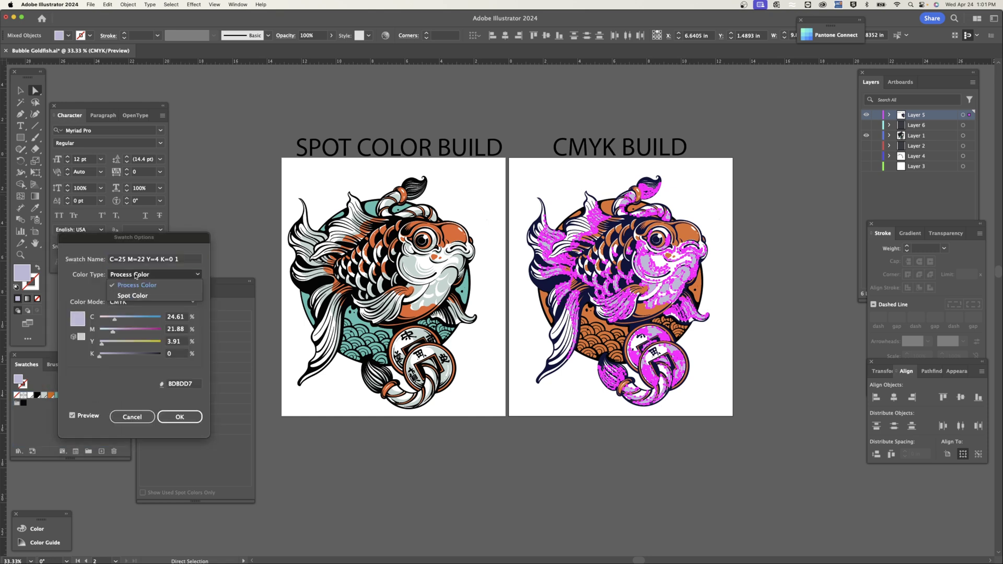
pyautogui.click(137, 296)
pyautogui.click(185, 260)
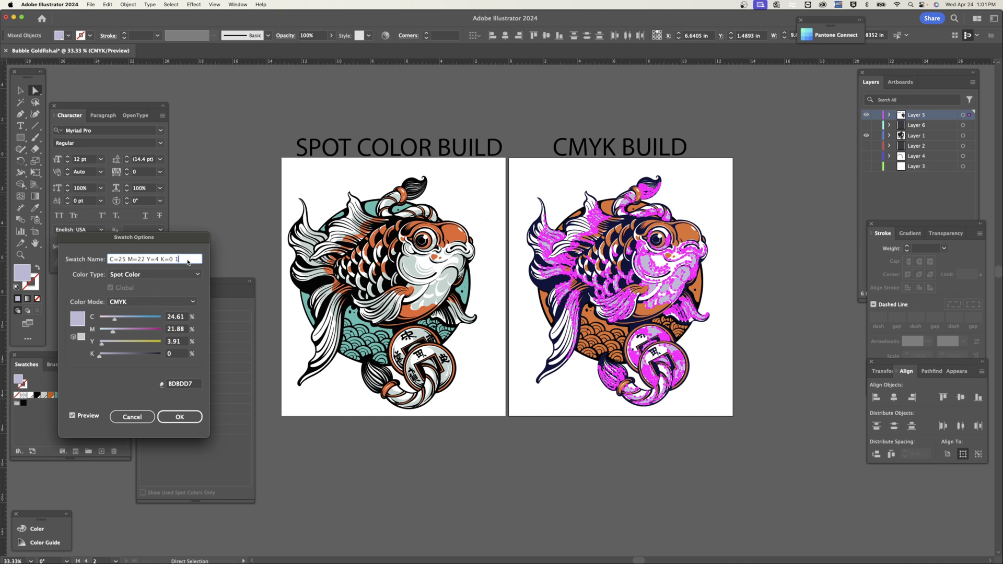
pyautogui.click(182, 421)
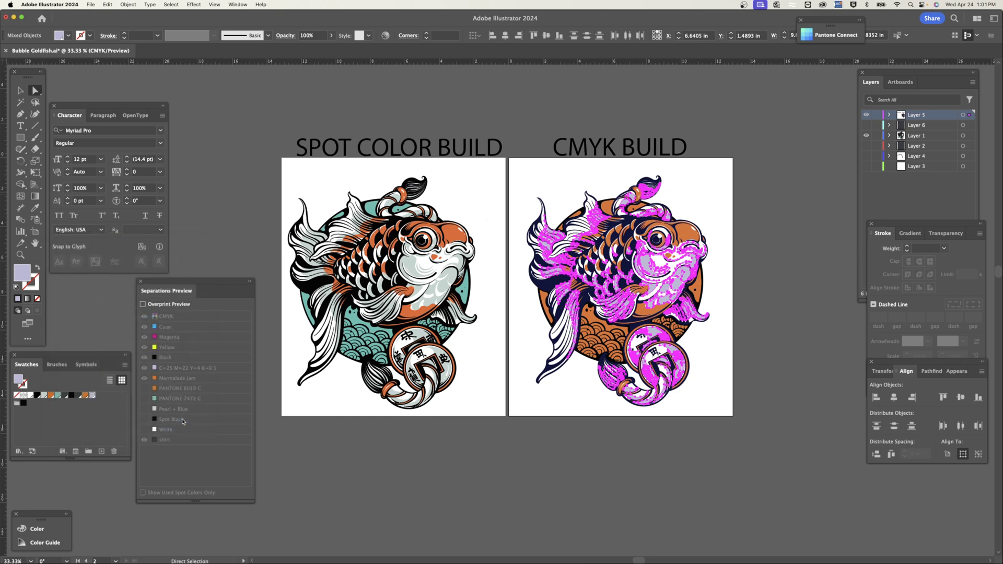
pyautogui.click(310, 458)
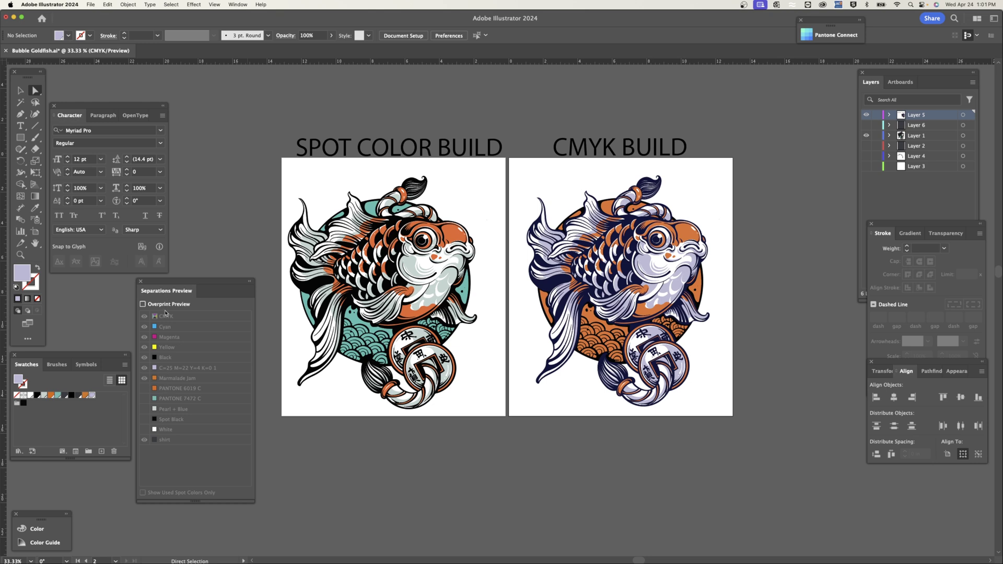
pyautogui.click(563, 304)
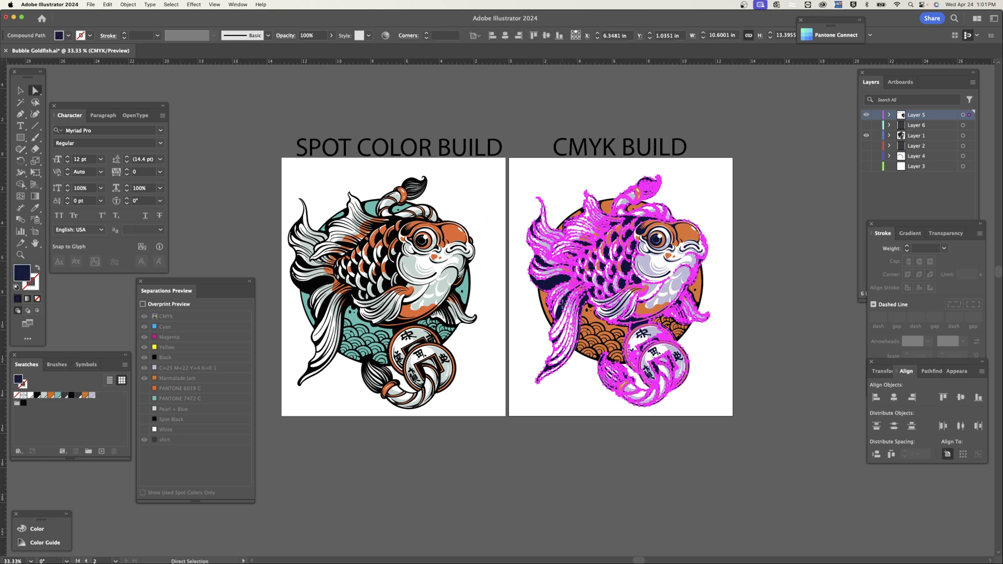
pyautogui.doubleClick(26, 275)
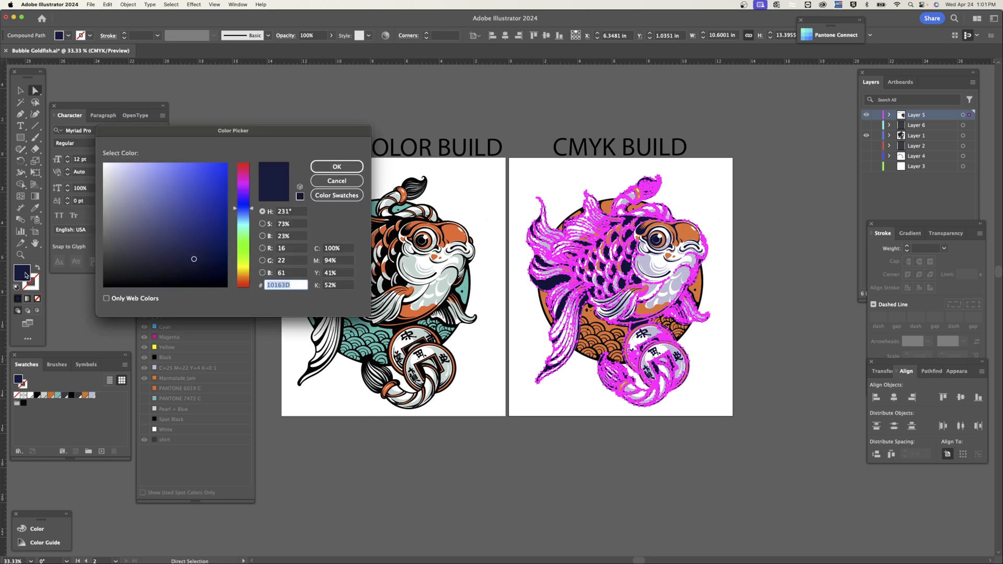
pyautogui.click(340, 182)
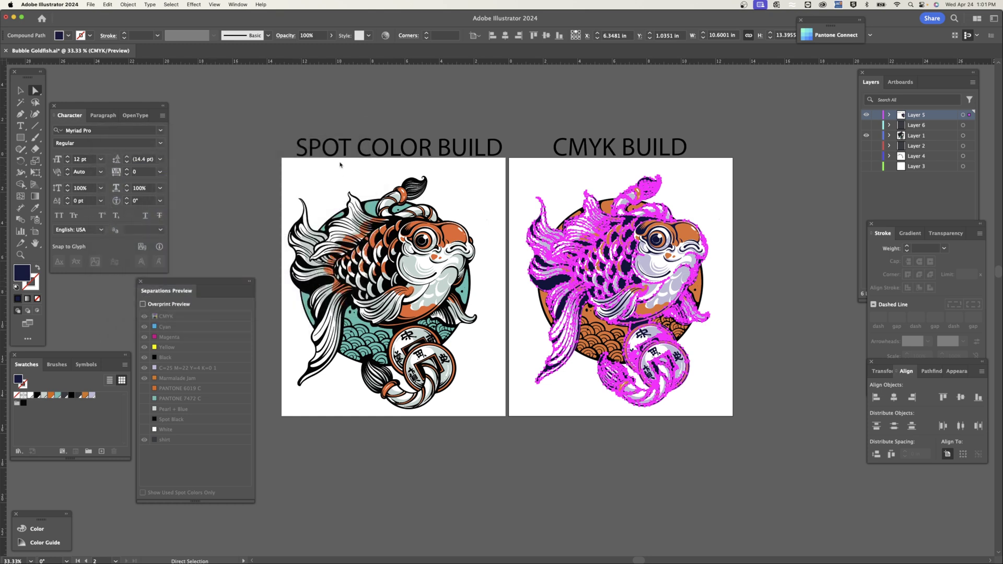
pyautogui.click(172, 4)
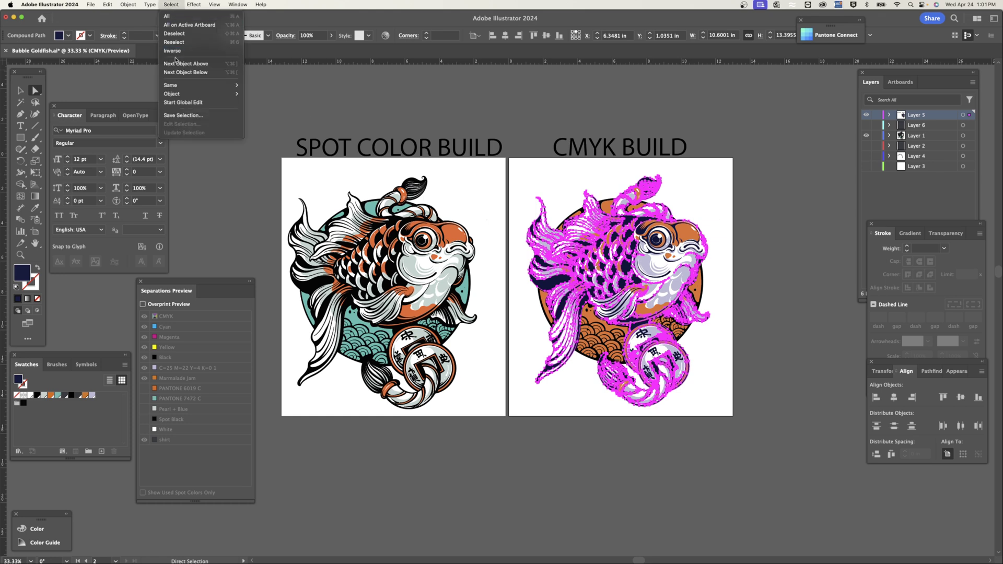
pyautogui.moveTo(181, 85)
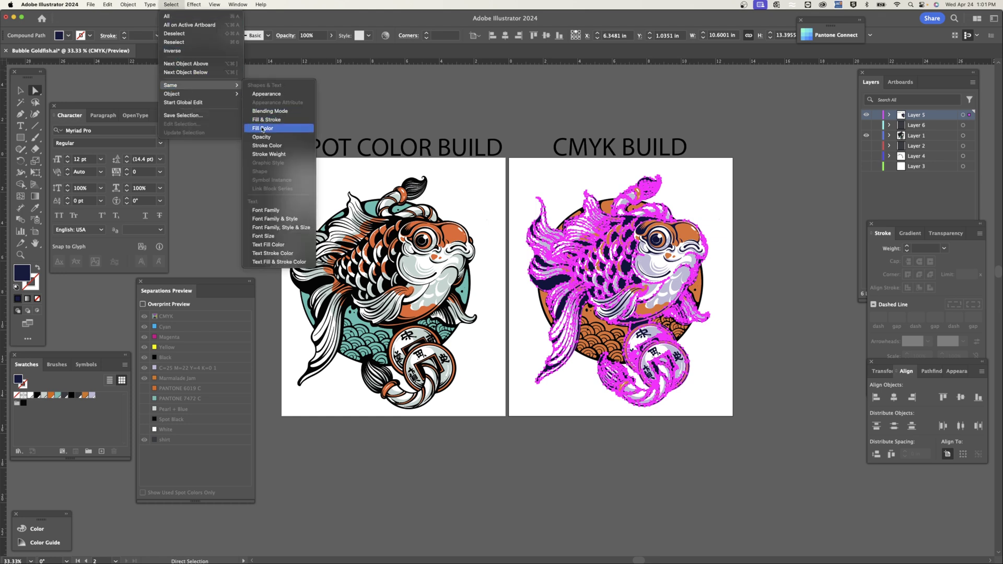
pyautogui.click(262, 129)
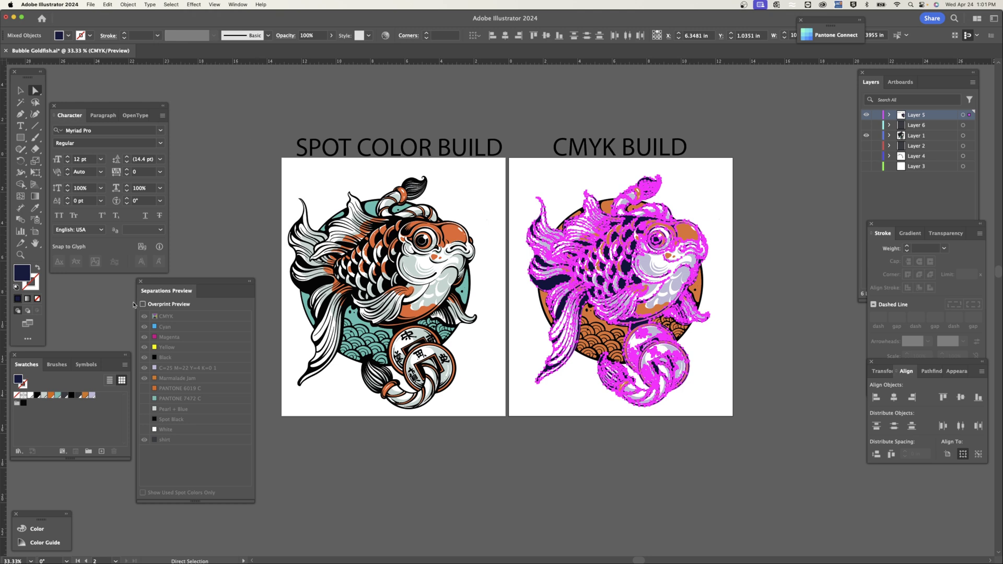
pyautogui.moveTo(24, 273); pyautogui.dragTo(98, 398)
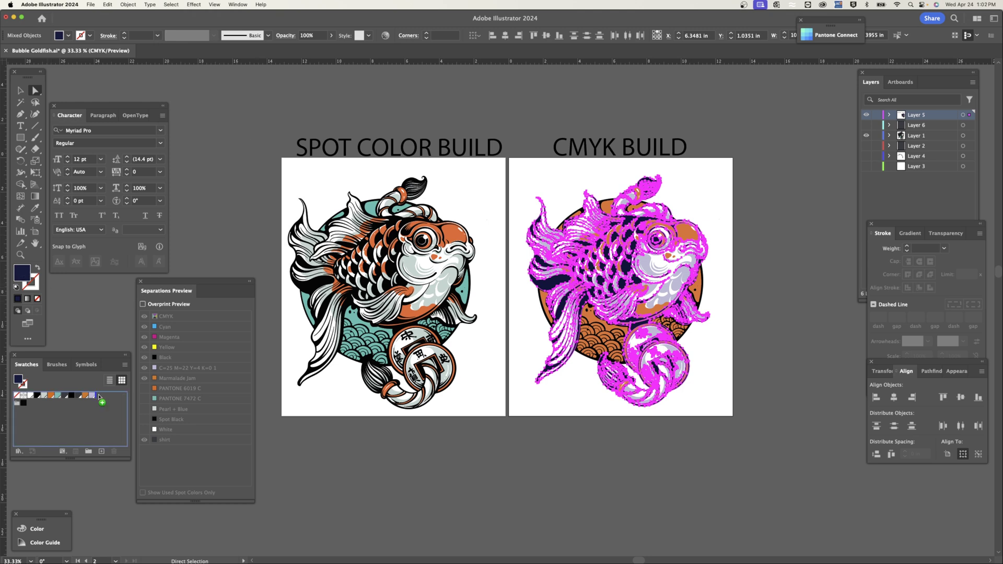
pyautogui.doubleClick(98, 398)
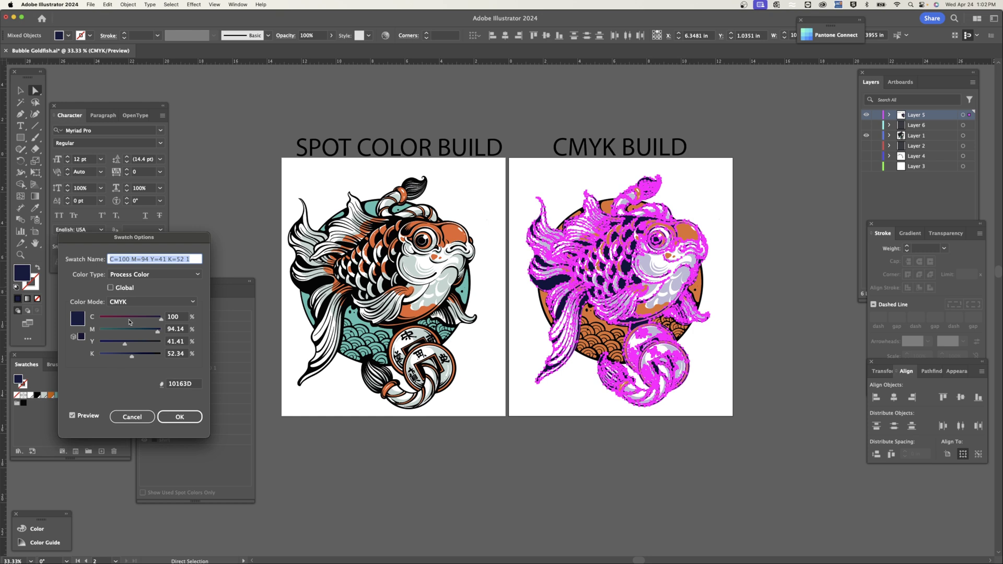
pyautogui.click(134, 275)
pyautogui.click(133, 286)
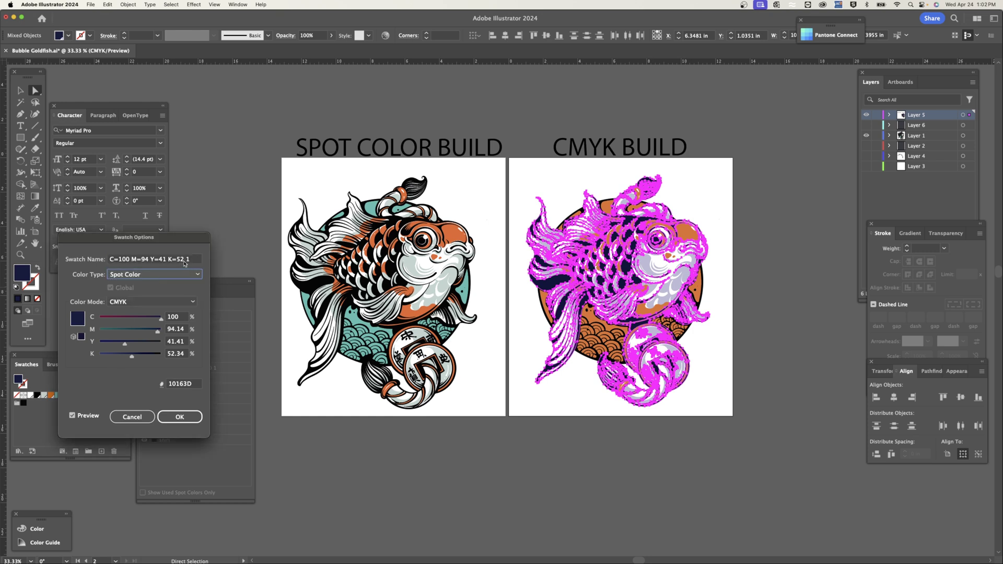
pyautogui.click(196, 260)
pyautogui.moveTo(196, 259); pyautogui.dragTo(100, 260)
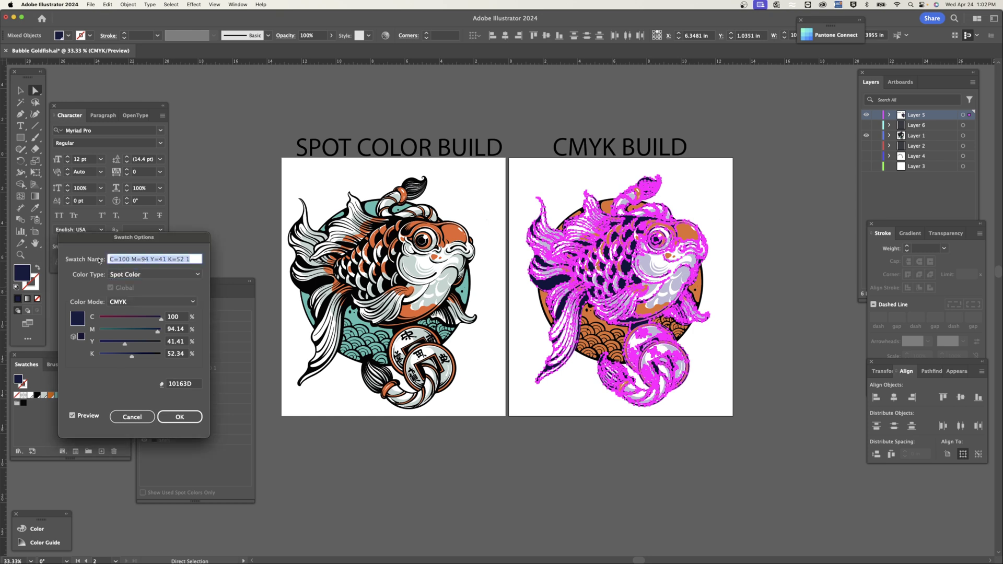
pyautogui.write('Navy')
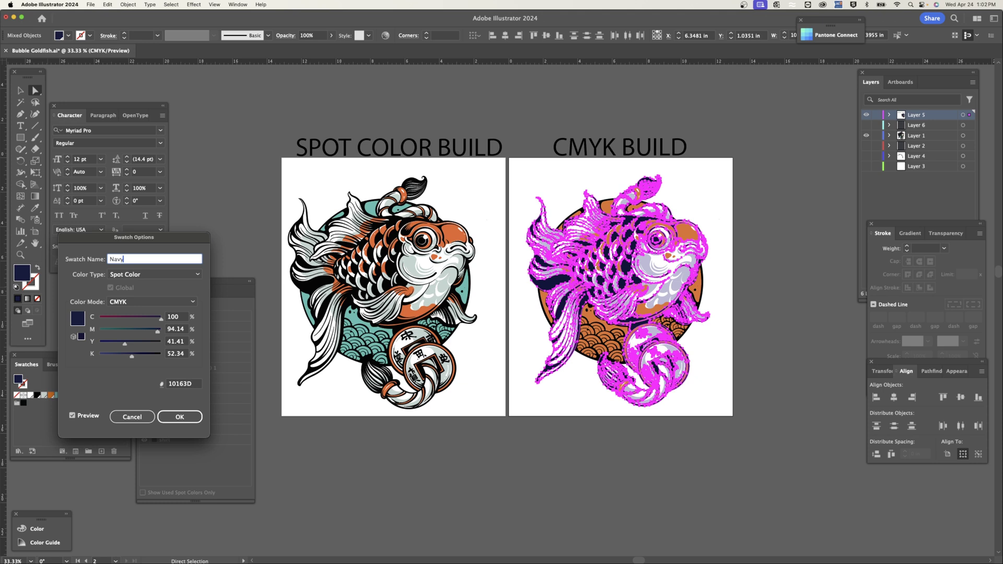
pyautogui.click(179, 417)
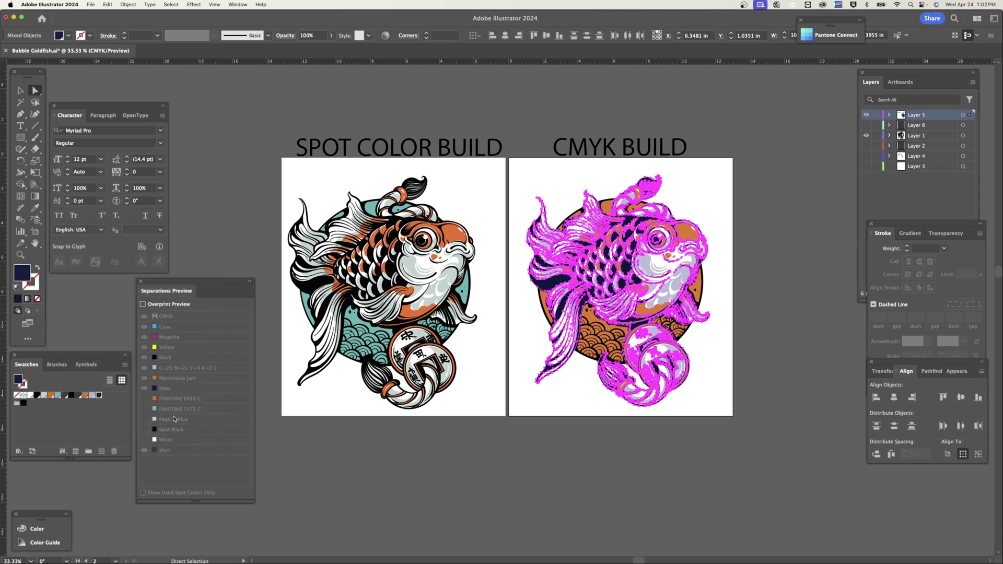
pyautogui.click(404, 448)
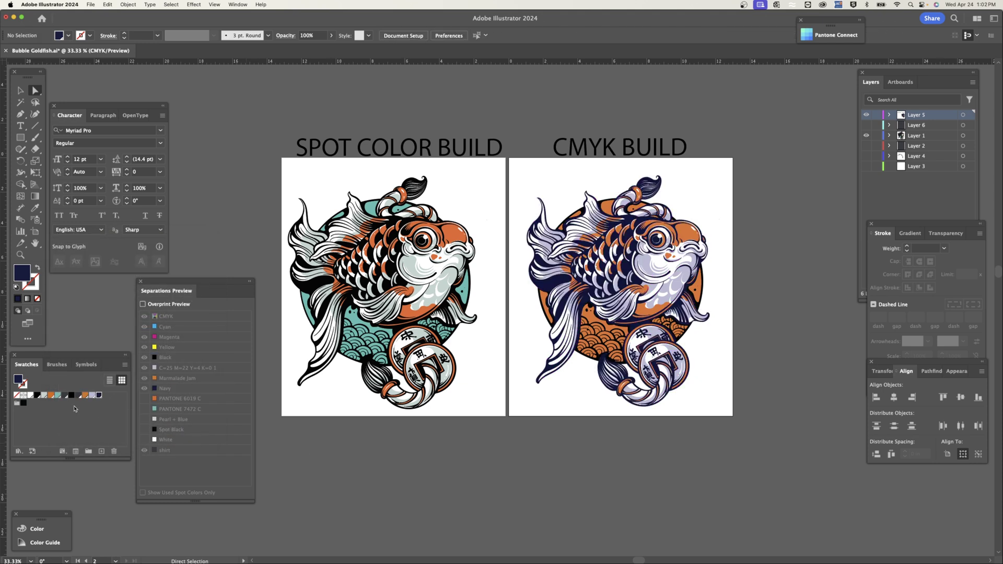
pyautogui.doubleClick(98, 397)
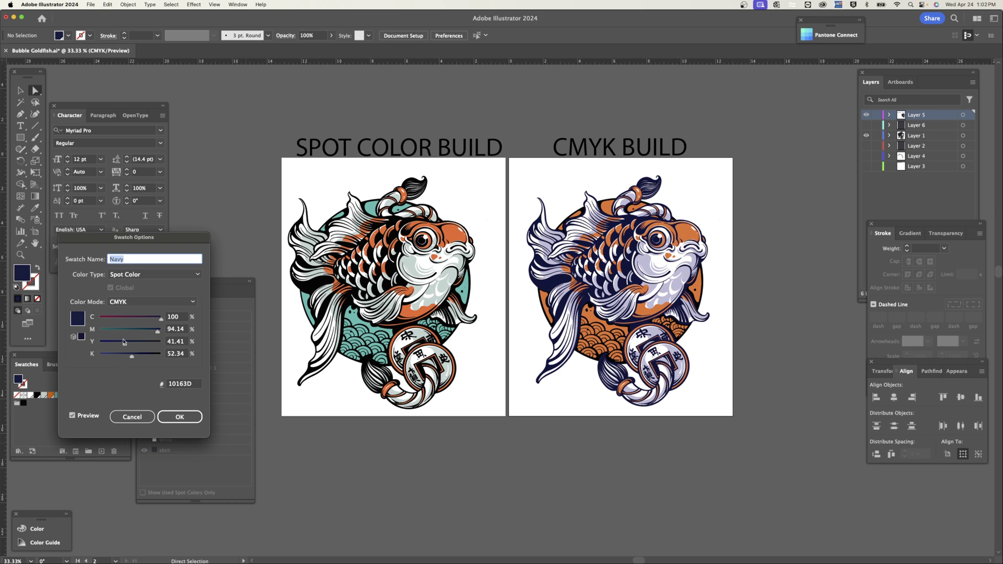
pyautogui.moveTo(131, 357); pyautogui.dragTo(99, 356)
pyautogui.moveTo(157, 331); pyautogui.dragTo(88, 322)
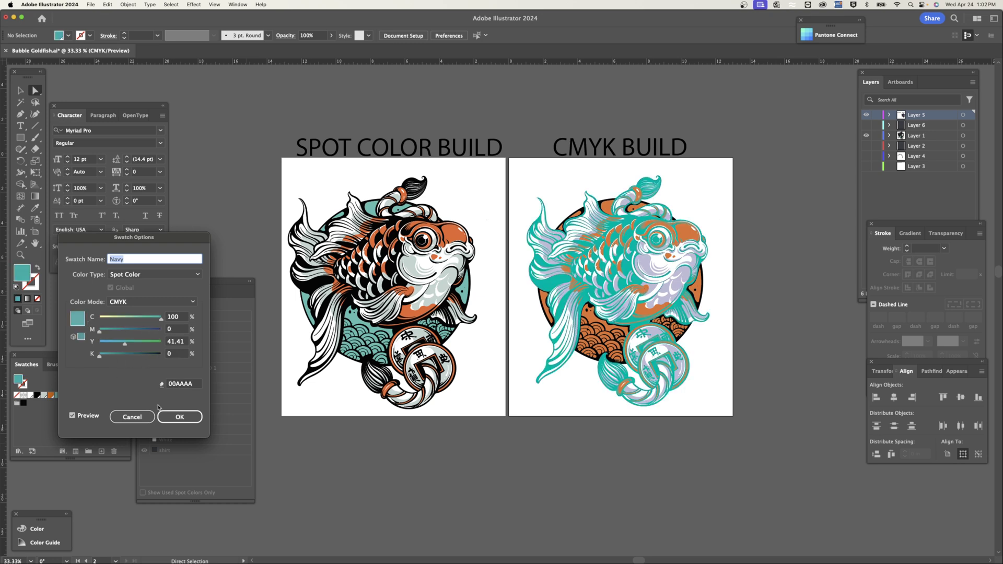
pyautogui.click(138, 418)
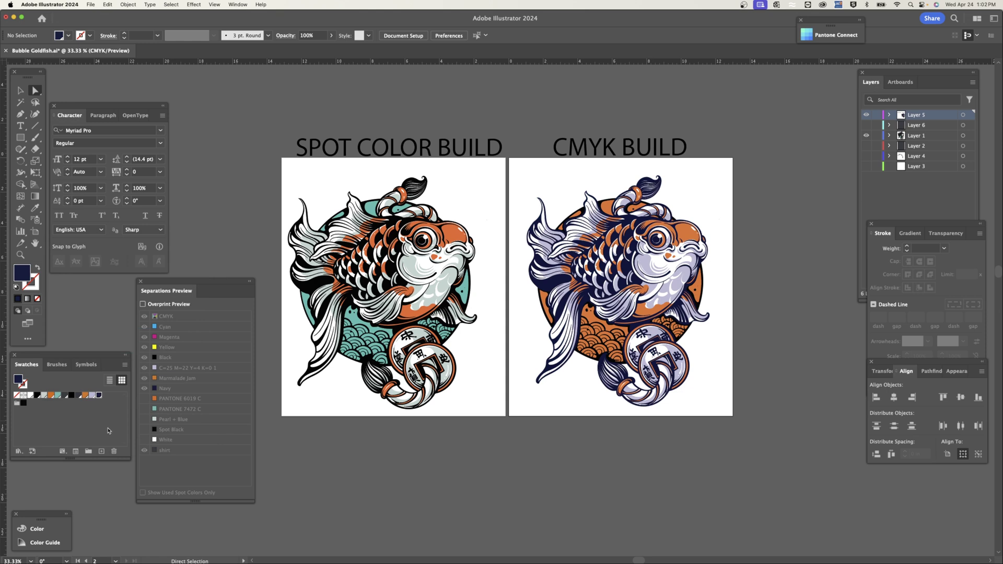
# Step: Select every near-black path on the CMYK fish with Select > Same > Fill Color
pyautogui.click(544, 317)
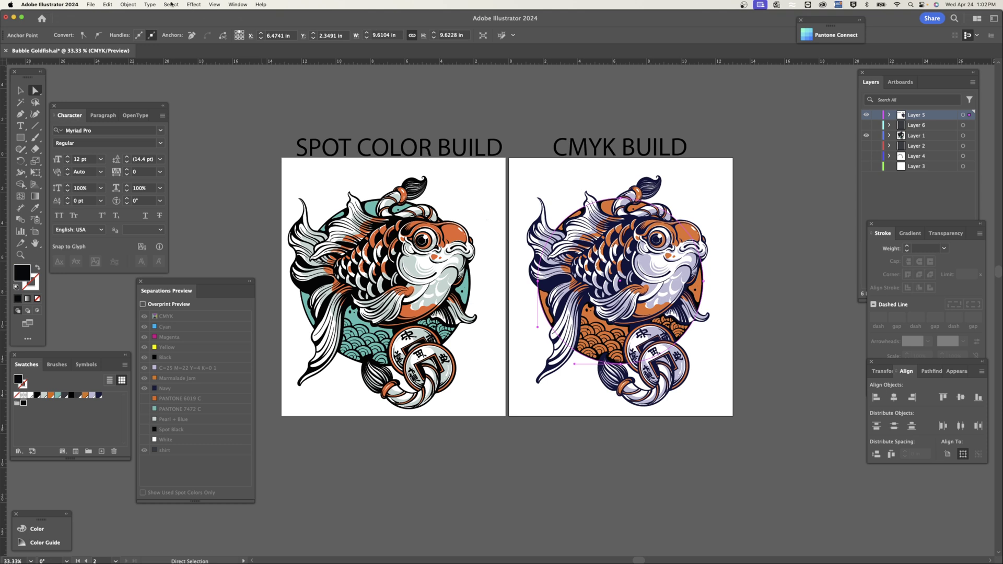
pyautogui.click(171, 5)
pyautogui.moveTo(181, 84)
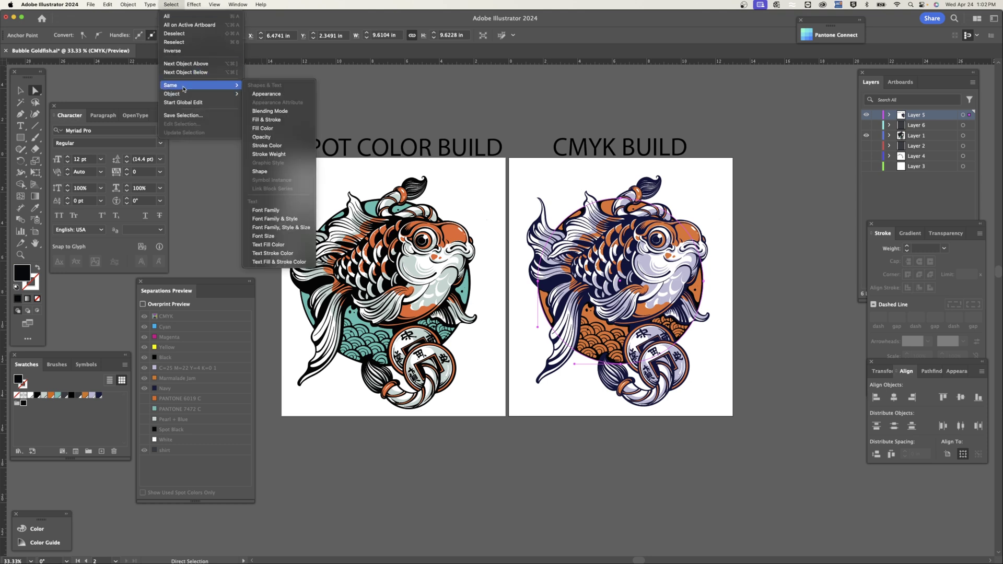
pyautogui.click(264, 129)
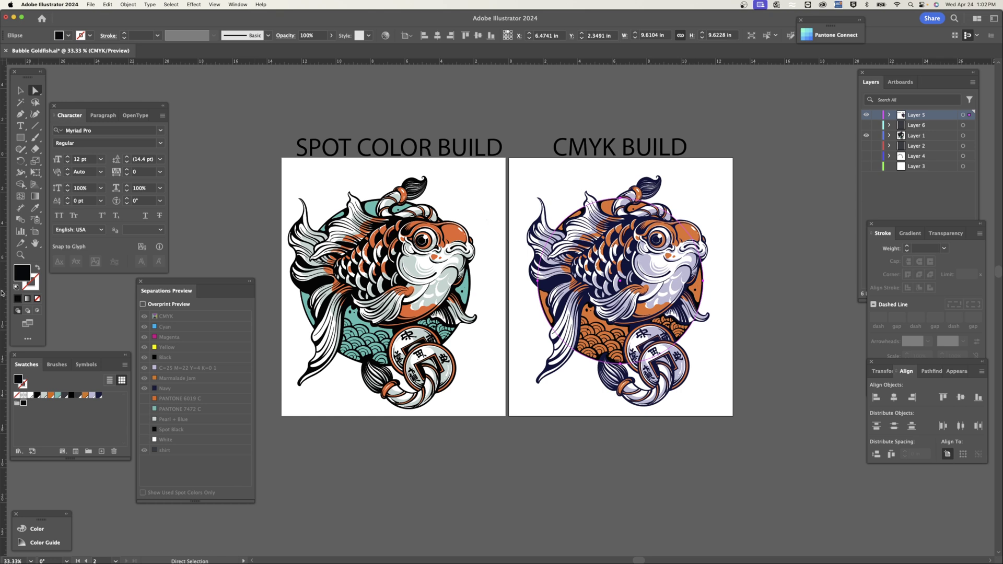
# Step: Save the black fill as a Spot Color swatch with all ink values at 100
pyautogui.moveTo(22, 272); pyautogui.dragTo(105, 398)
pyautogui.doubleClick(106, 397)
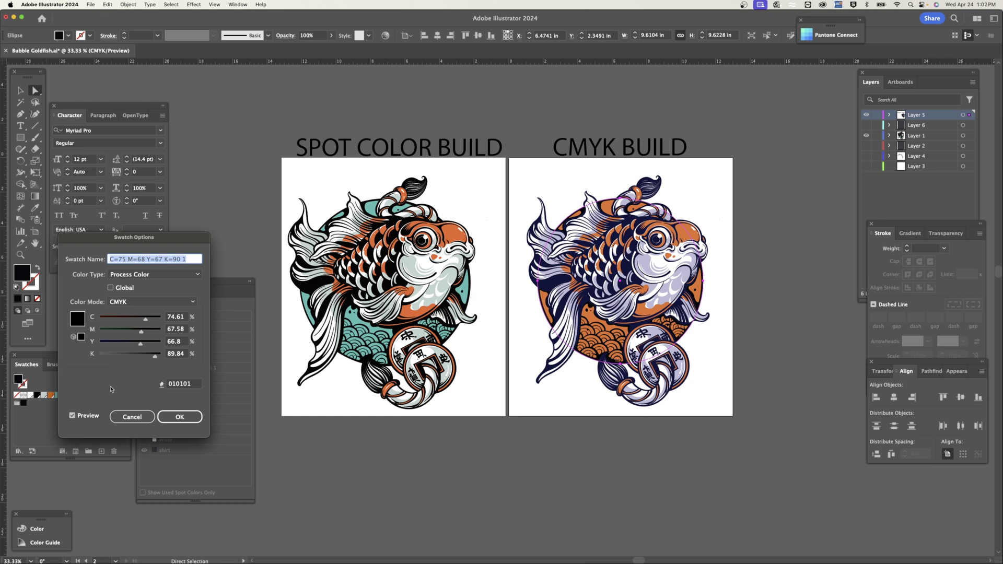
pyautogui.click(146, 274)
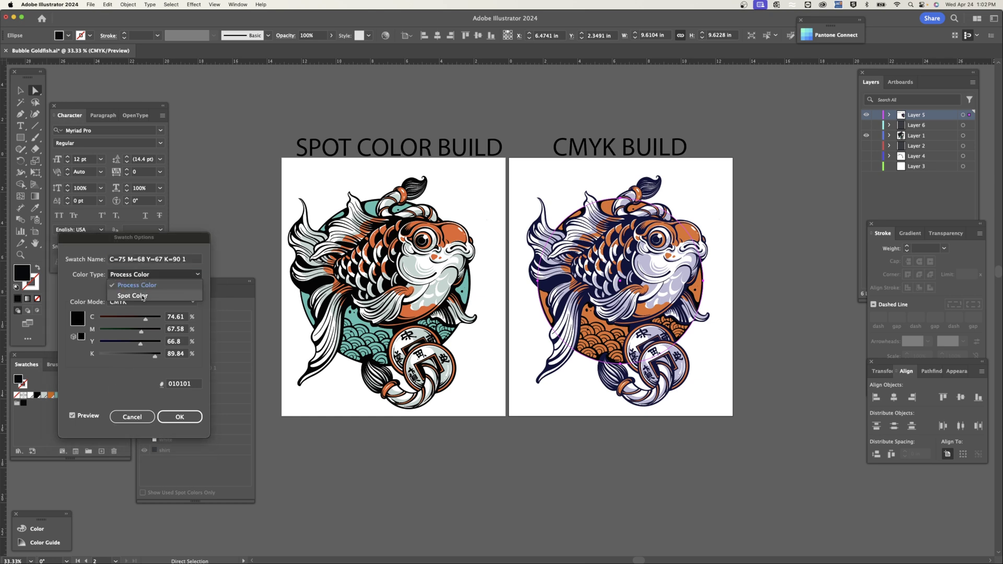
pyautogui.click(143, 297)
pyautogui.click(192, 259)
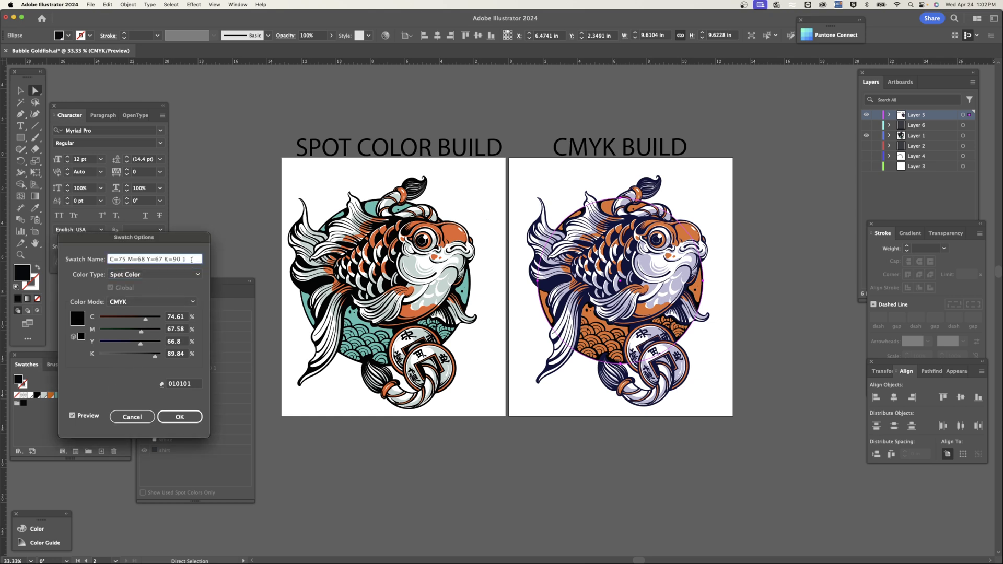
pyautogui.moveTo(192, 259); pyautogui.dragTo(87, 255)
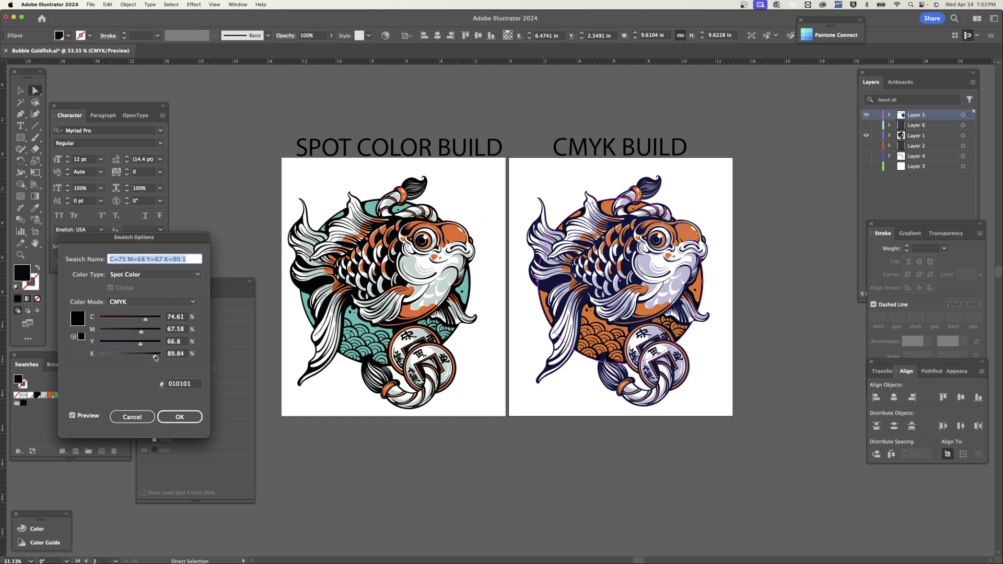
pyautogui.moveTo(155, 357); pyautogui.dragTo(176, 320)
# Step: Switch the swatch's colour mode to RGB and try naming it Spot Black, which conflicts
pyautogui.click(141, 303)
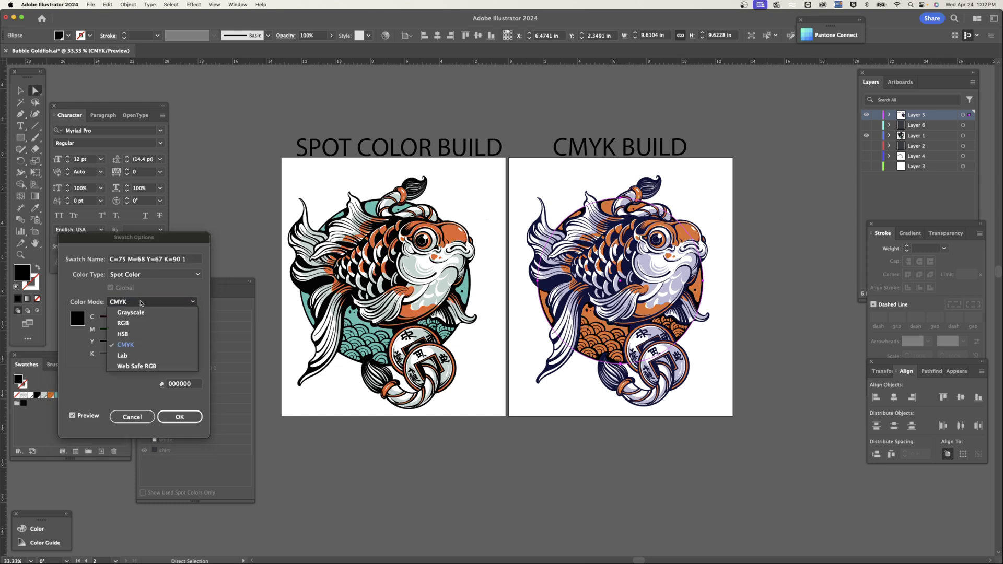
pyautogui.click(132, 325)
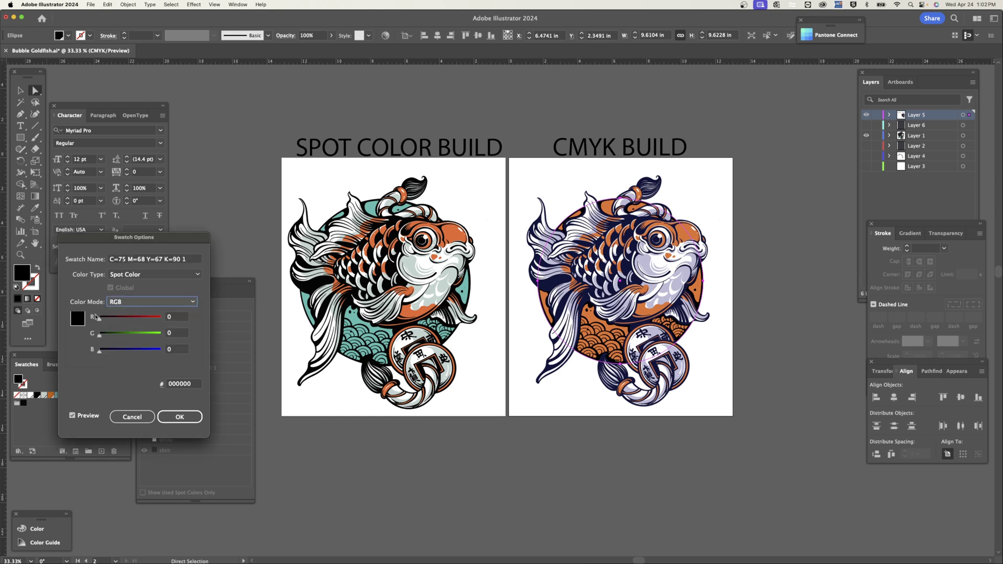
pyautogui.click(191, 260)
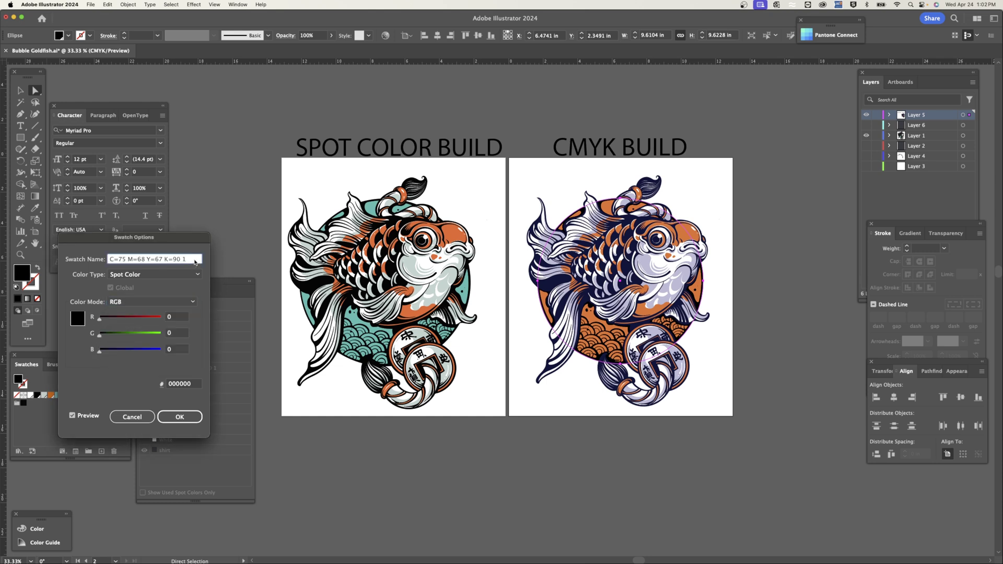
pyautogui.moveTo(194, 262)
pyautogui.mouseDown()
pyautogui.moveTo(82, 261)
pyautogui.moveTo(320, 314)
pyautogui.mouseUp()
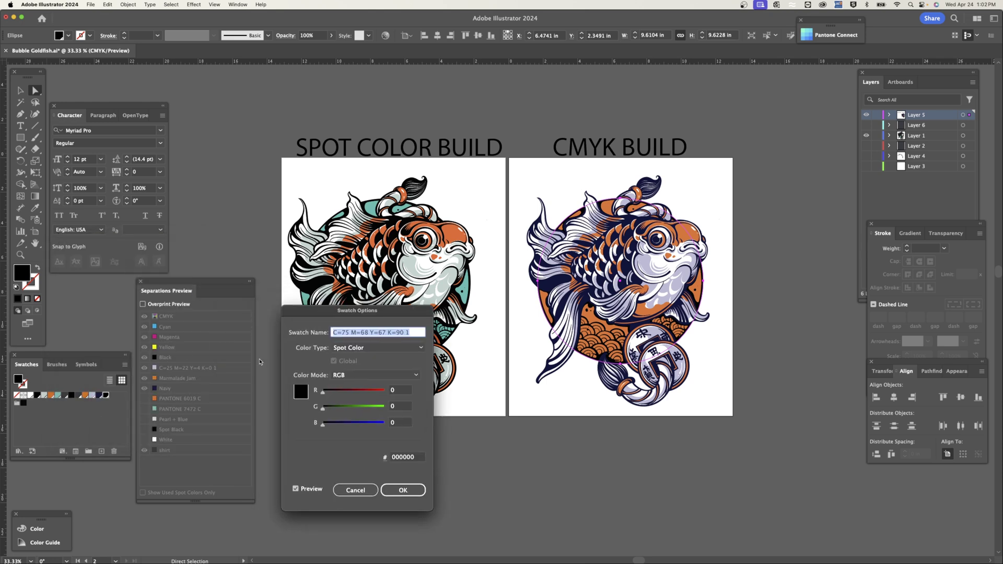
pyautogui.write('Spo')
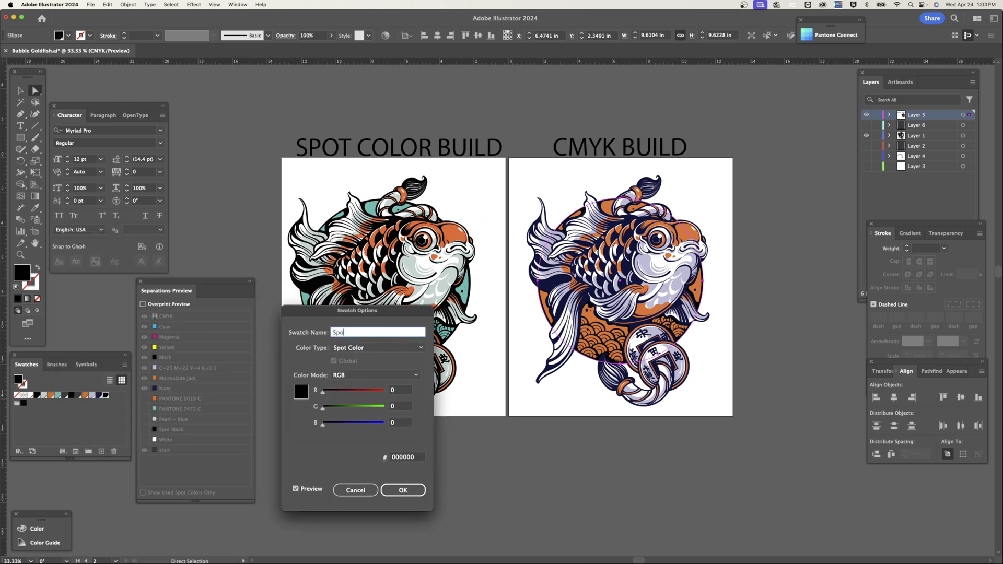
pyautogui.write('t Black')
pyautogui.press('Return')
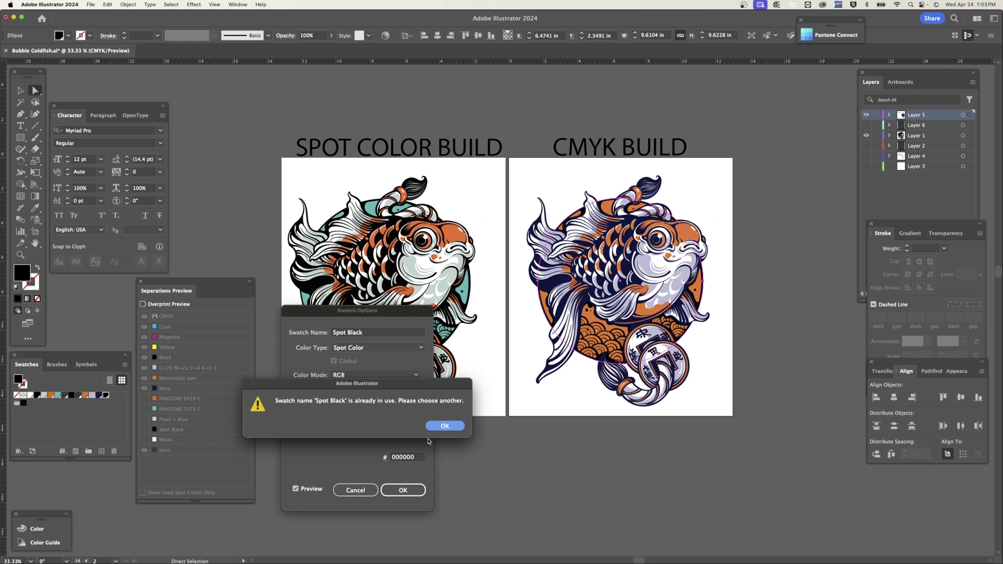
pyautogui.click(444, 426)
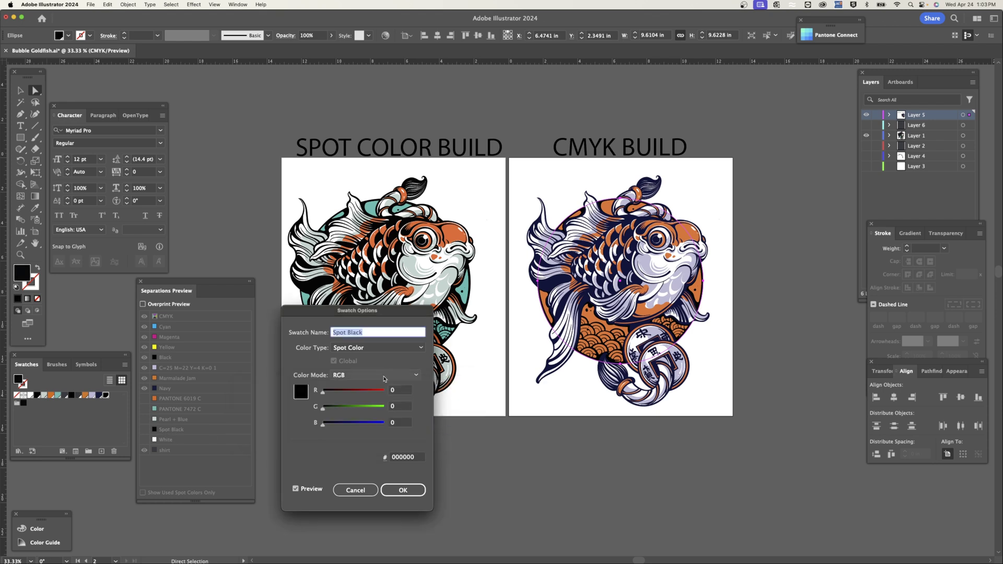
# Step: Rename the swatch to Halftone Black, confirm it, and deselect
pyautogui.click(346, 332)
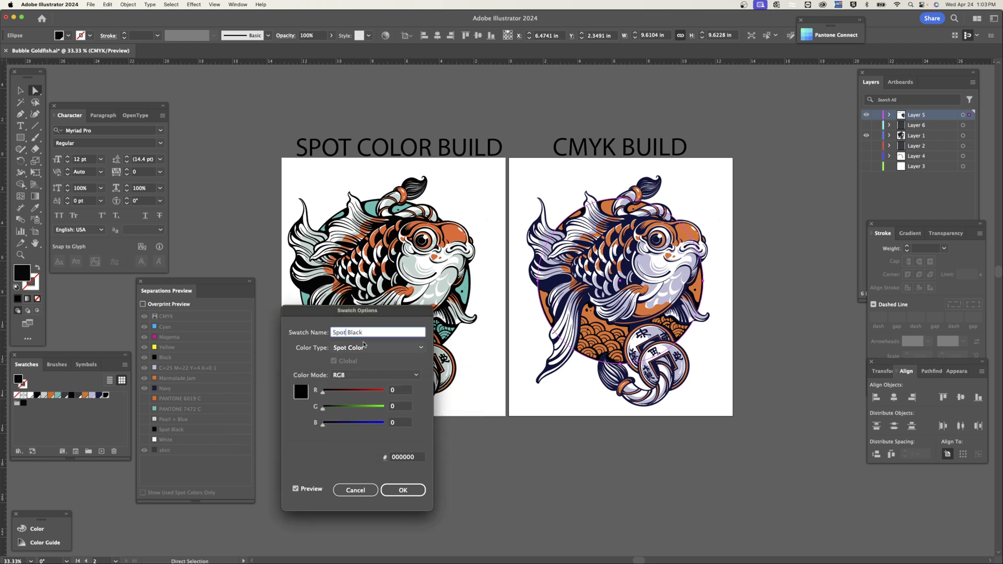
pyautogui.moveTo(347, 332); pyautogui.dragTo(316, 331)
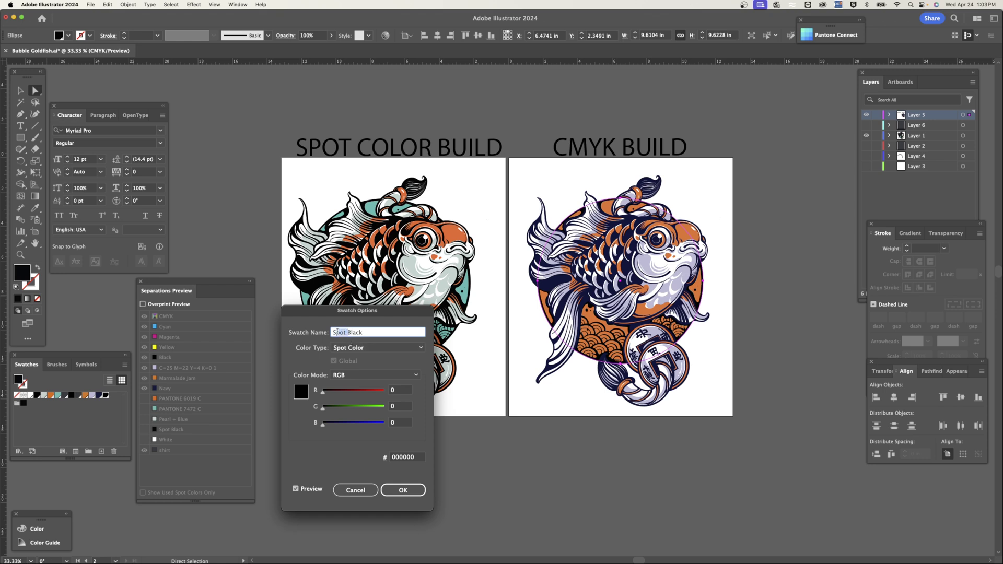
pyautogui.write('Halftone')
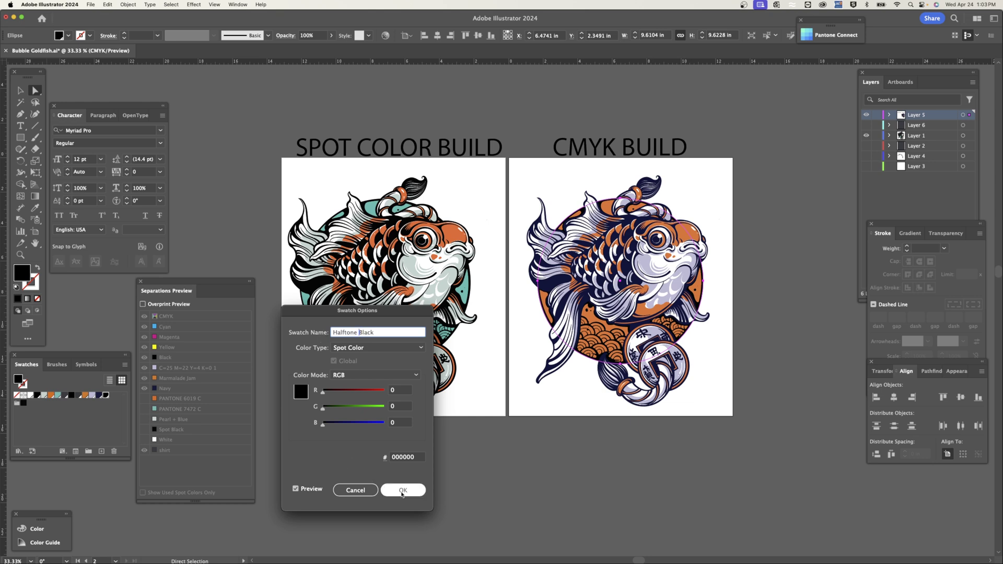
pyautogui.click(403, 493)
pyautogui.click(405, 491)
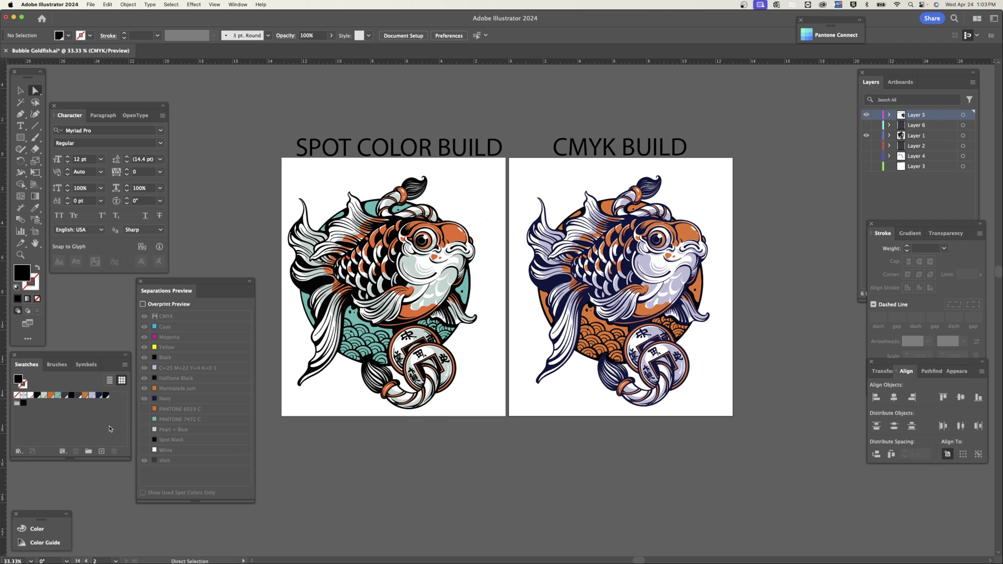
# Step: Turn on overprint preview and hide the Black, Halftone Black, Marmalade Jam and Navy plates
pyautogui.click(143, 304)
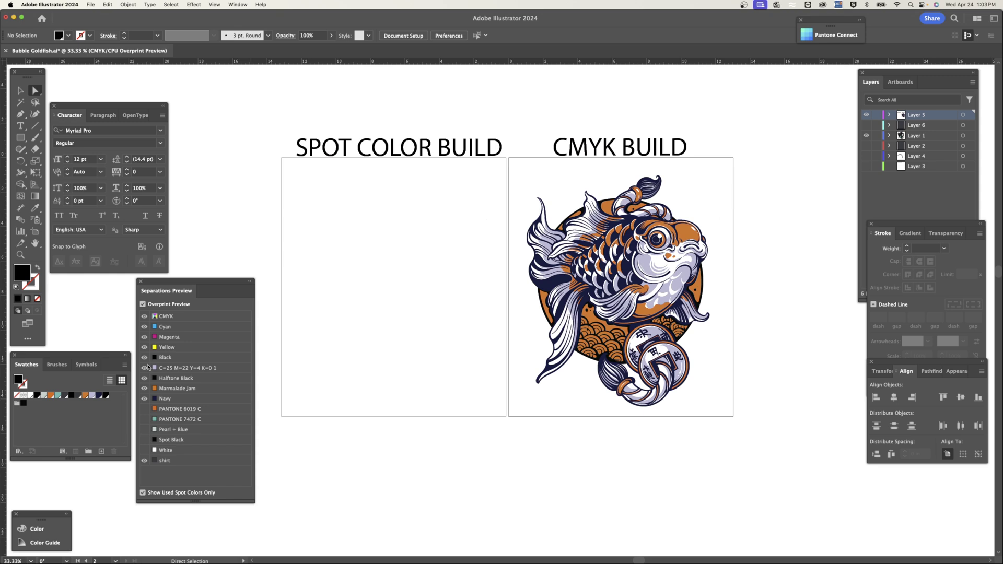
pyautogui.click(144, 357)
pyautogui.click(145, 378)
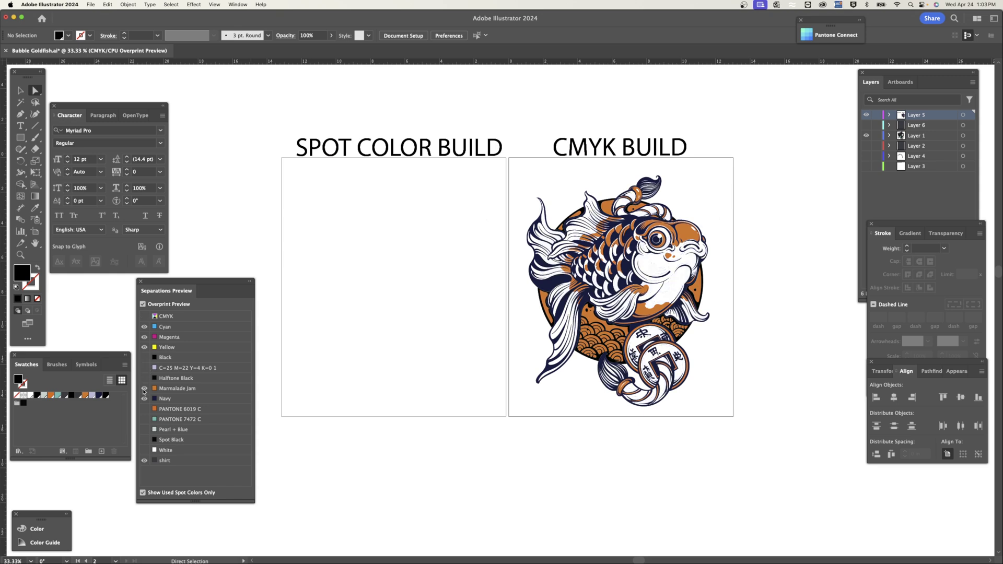
pyautogui.click(144, 399)
pyautogui.click(144, 358)
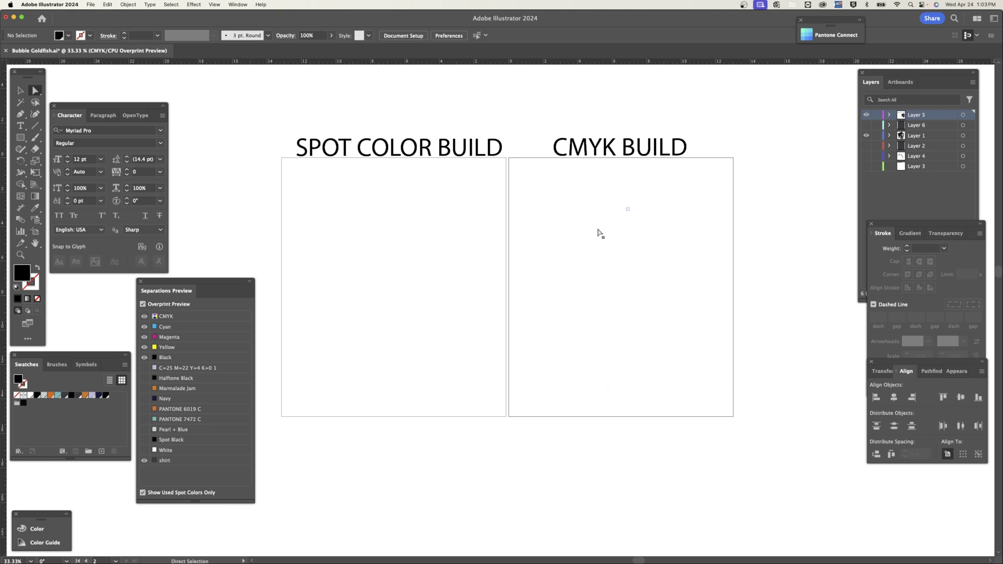
# Step: Hide the process plates and show the C=25 M=22 Y=4 K=0 1, Halftone Black, Marmalade Jam and Navy plates
pyautogui.click(144, 368)
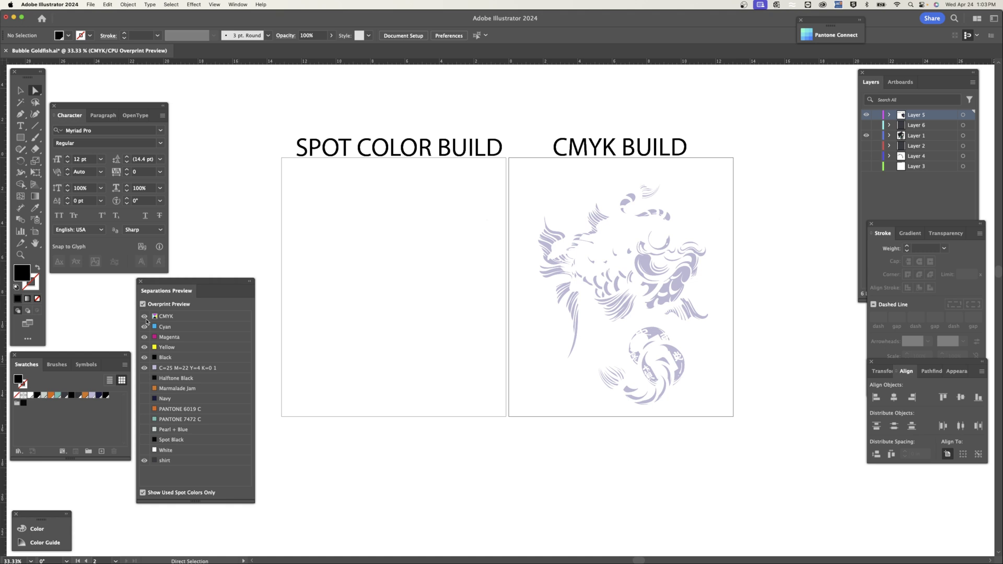
pyautogui.click(144, 316)
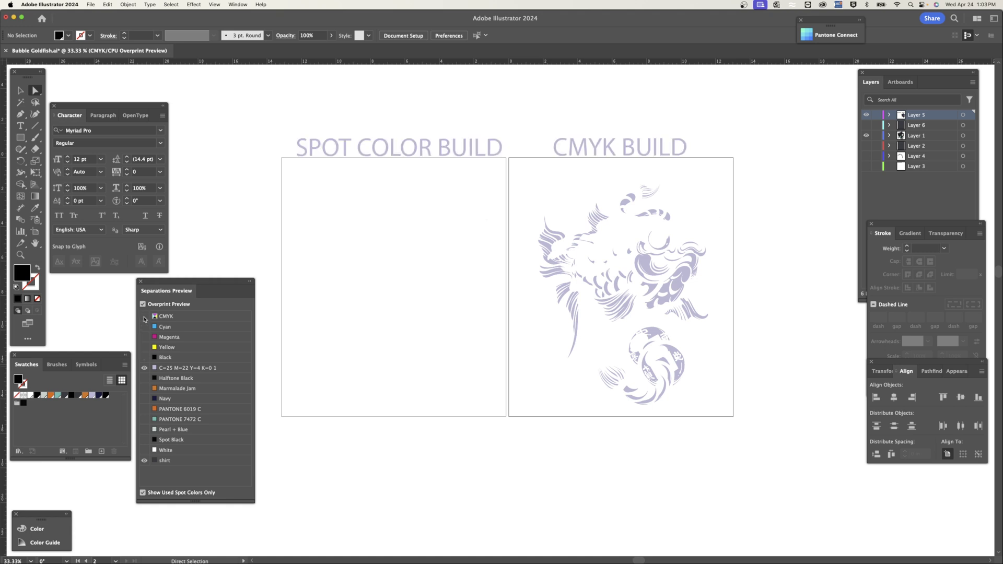
pyautogui.click(144, 378)
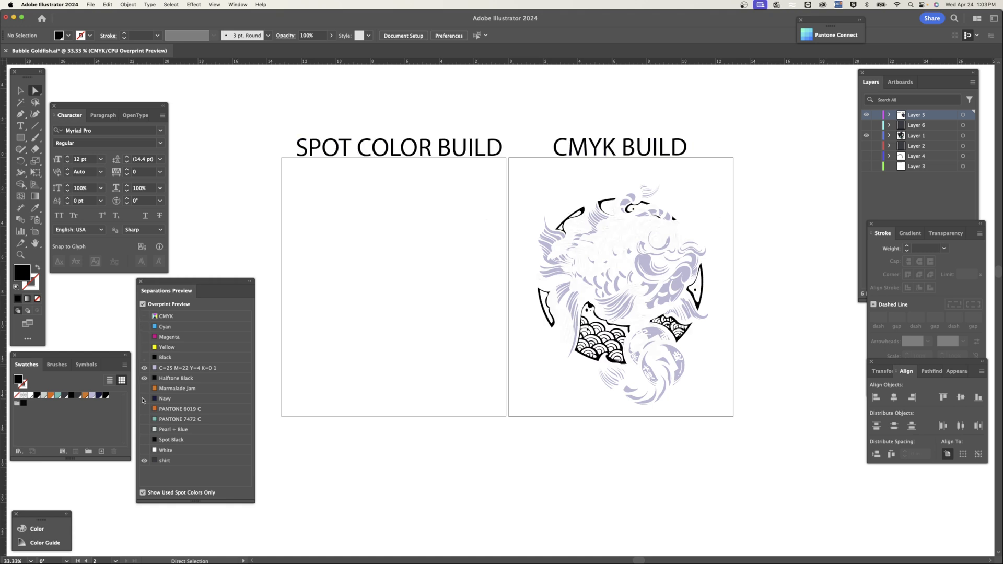
pyautogui.click(145, 389)
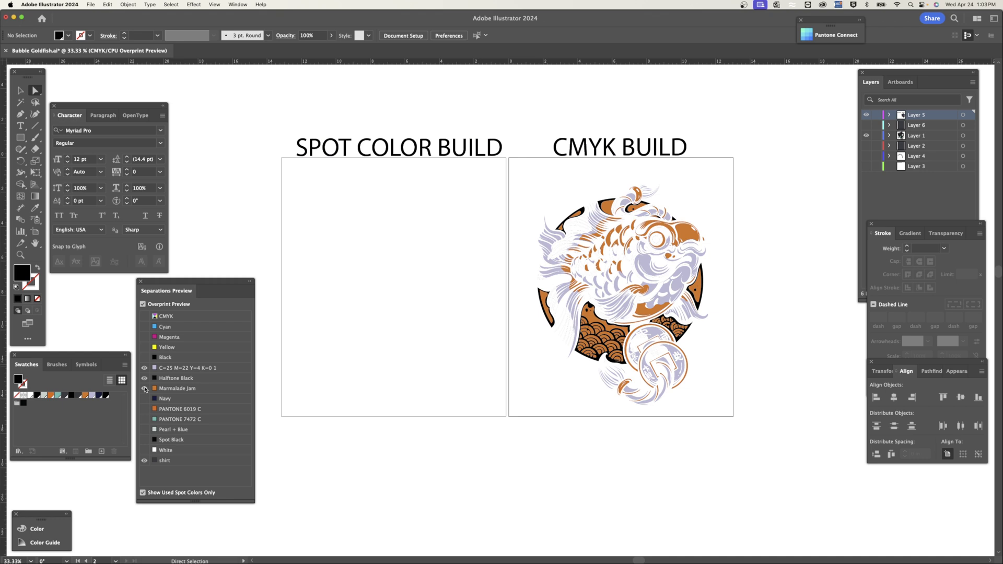
pyautogui.click(144, 399)
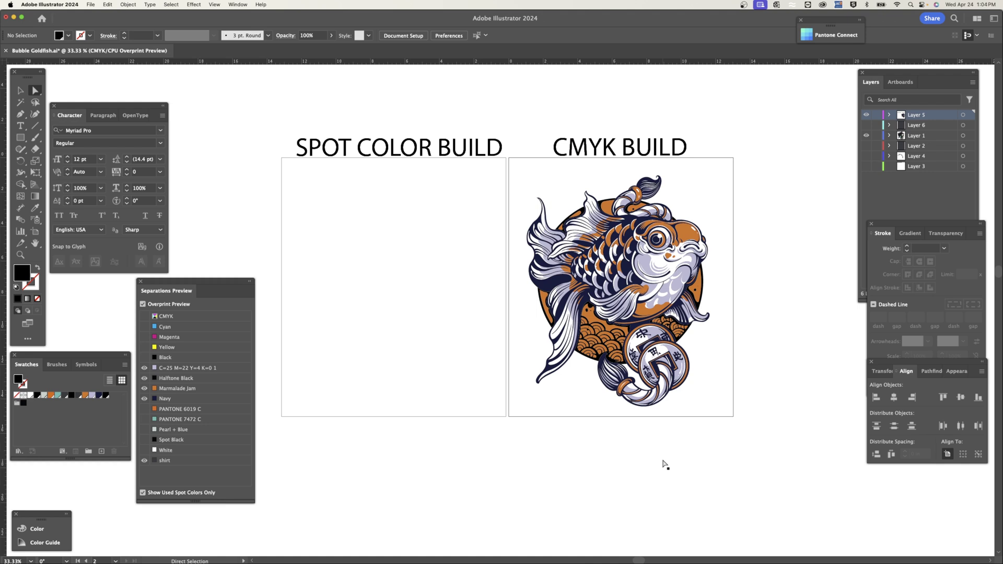
# Step: Turn on the PANTONE 6019 C and PANTONE 7472 C plates in Separations Preview
pyautogui.click(145, 409)
pyautogui.click(145, 420)
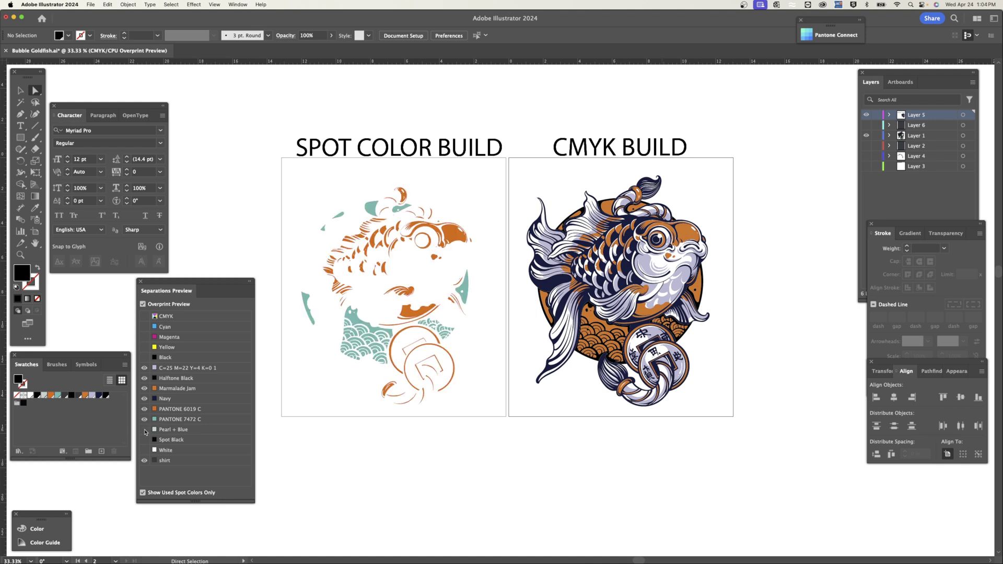